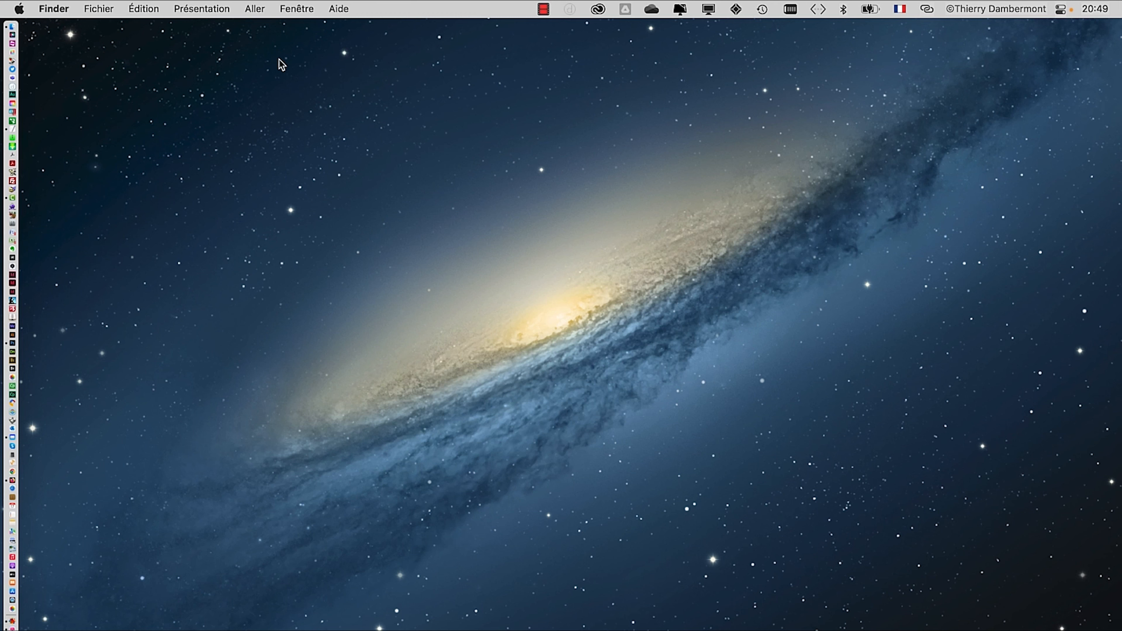
Switch to Photoshop and start a new document with its dimensions measured in centimetres
key("super+Tab")
left_click(318, 350)
left_click(117, 8)
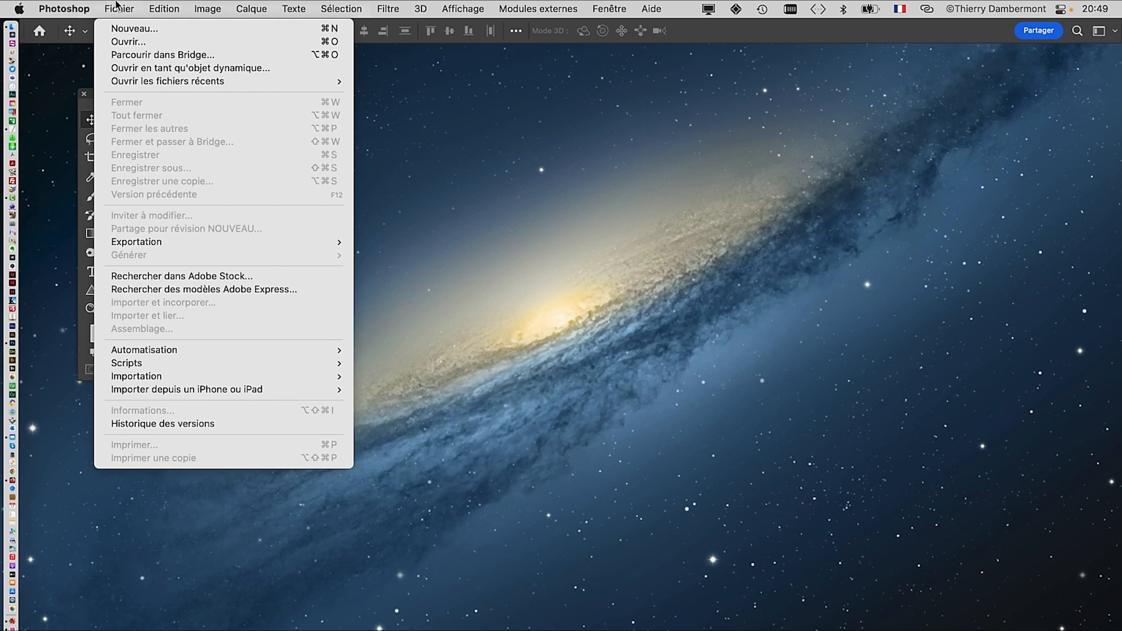
left_click(125, 29)
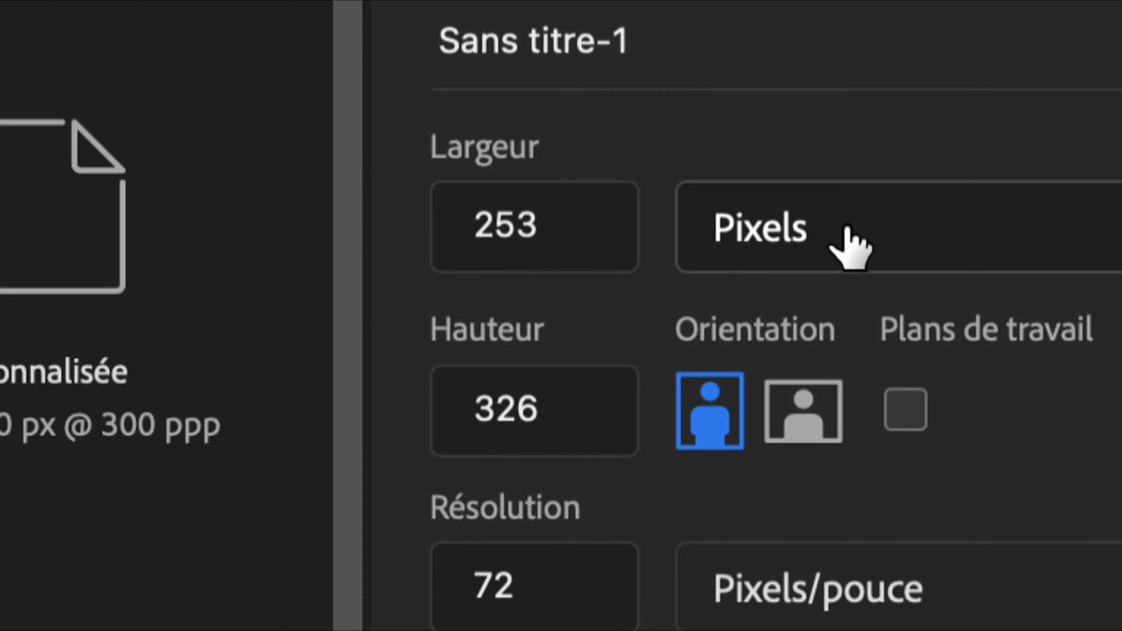
left_click(846, 231)
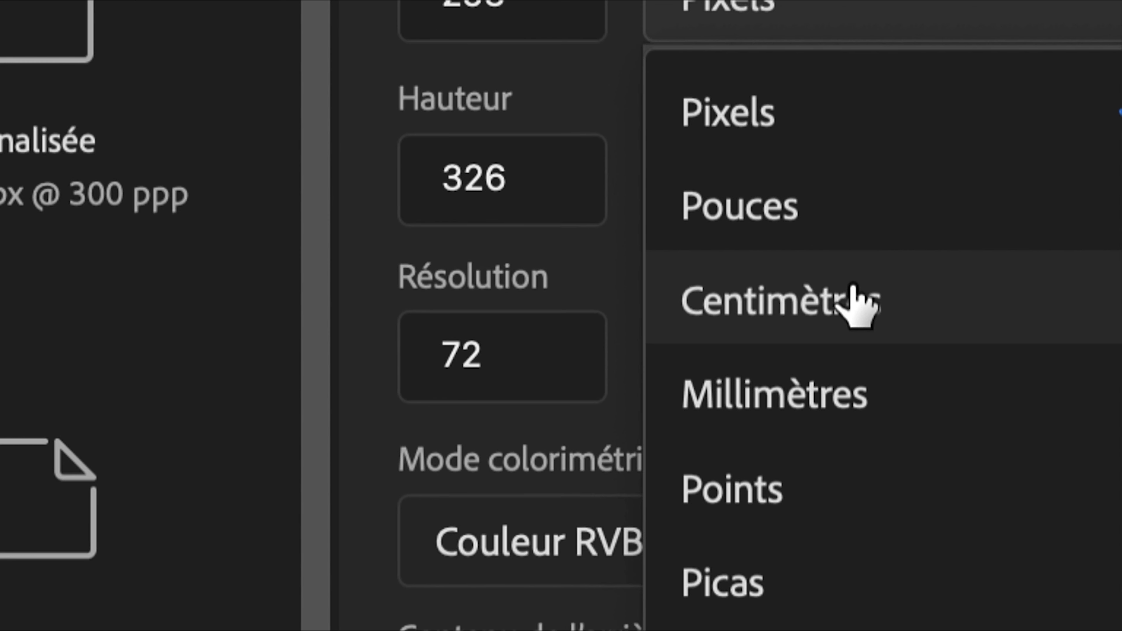
left_click(854, 292)
left_click(942, 20)
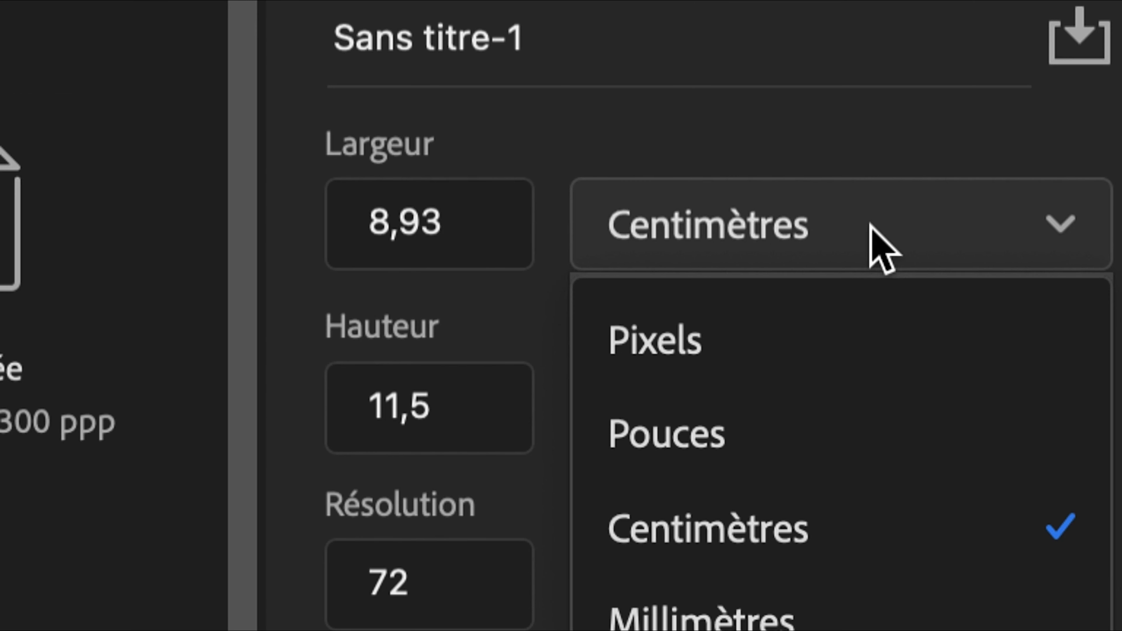
left_click(869, 228)
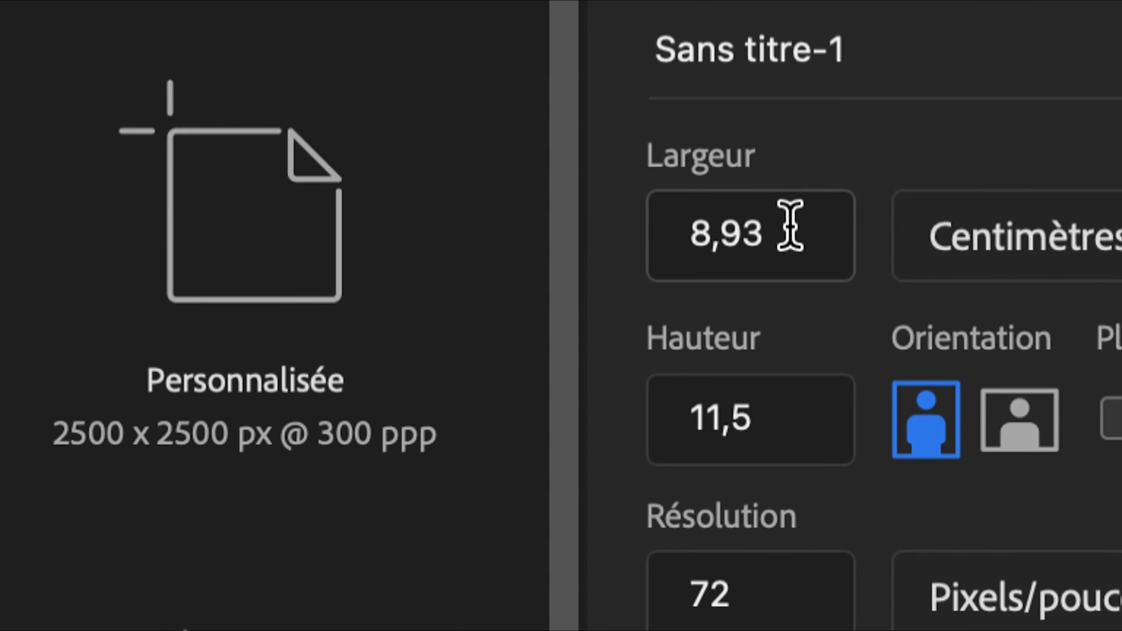
Set the new document's width and height to 80 cm
double_click(664, 233)
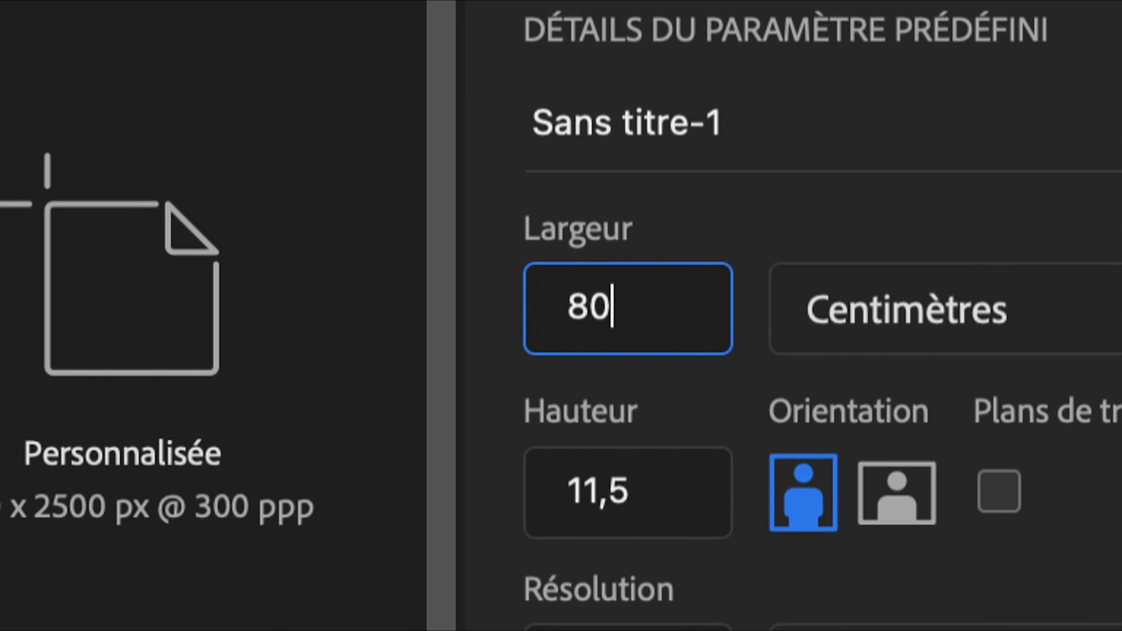
type("80")
key("Return")
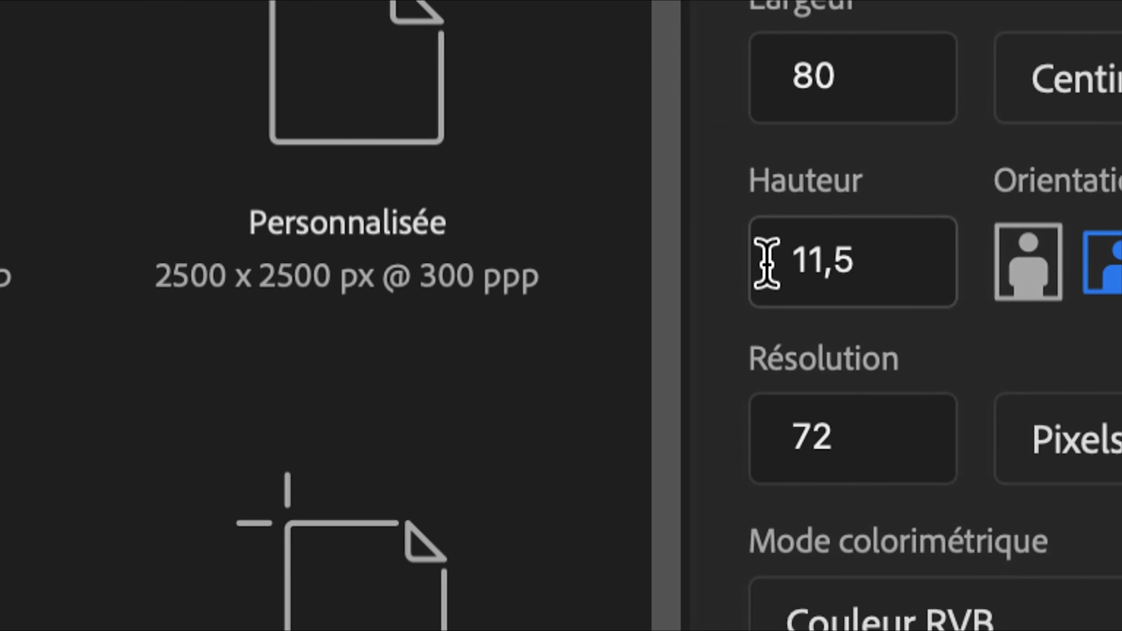
left_click_drag(781, 264, 756, 256)
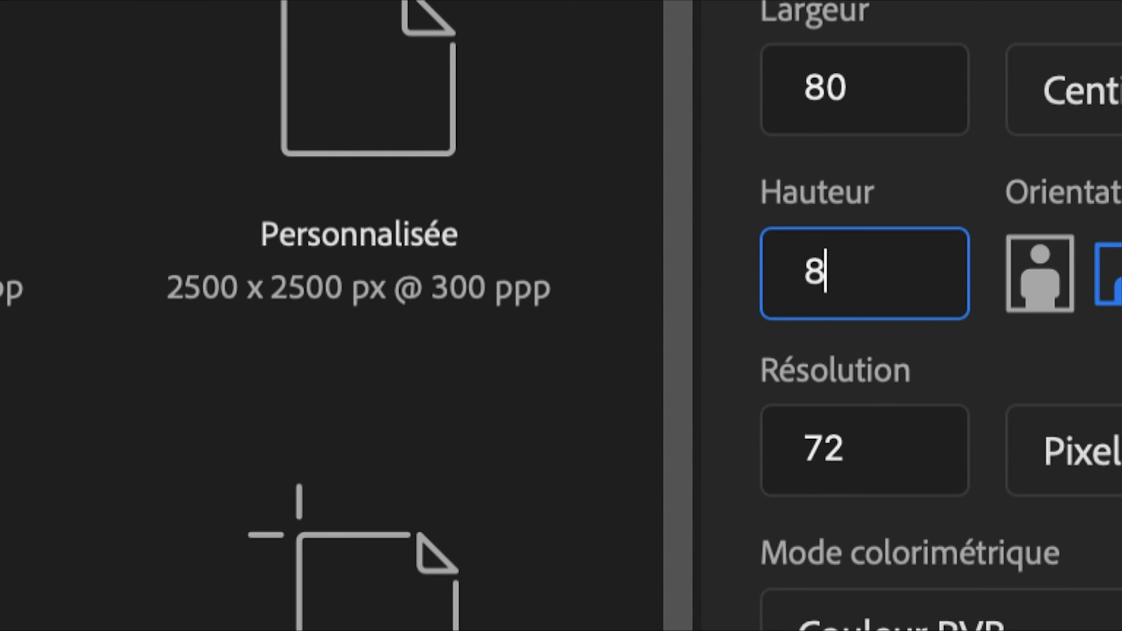
key("Return")
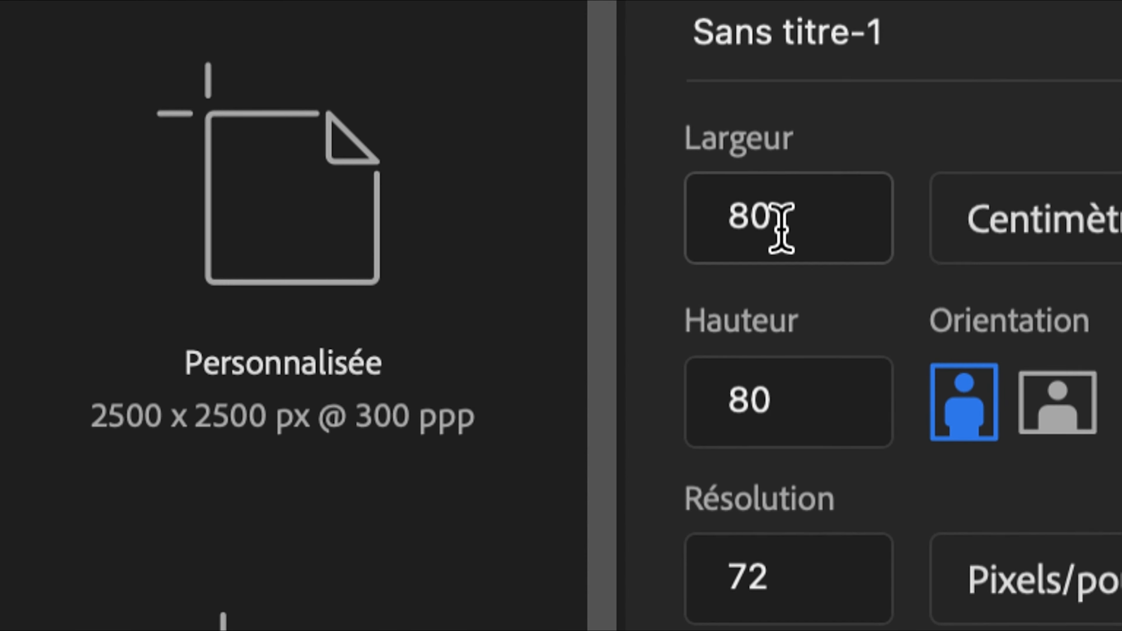
Set the new document's width and height to 81 cm
left_click_drag(779, 227, 770, 230)
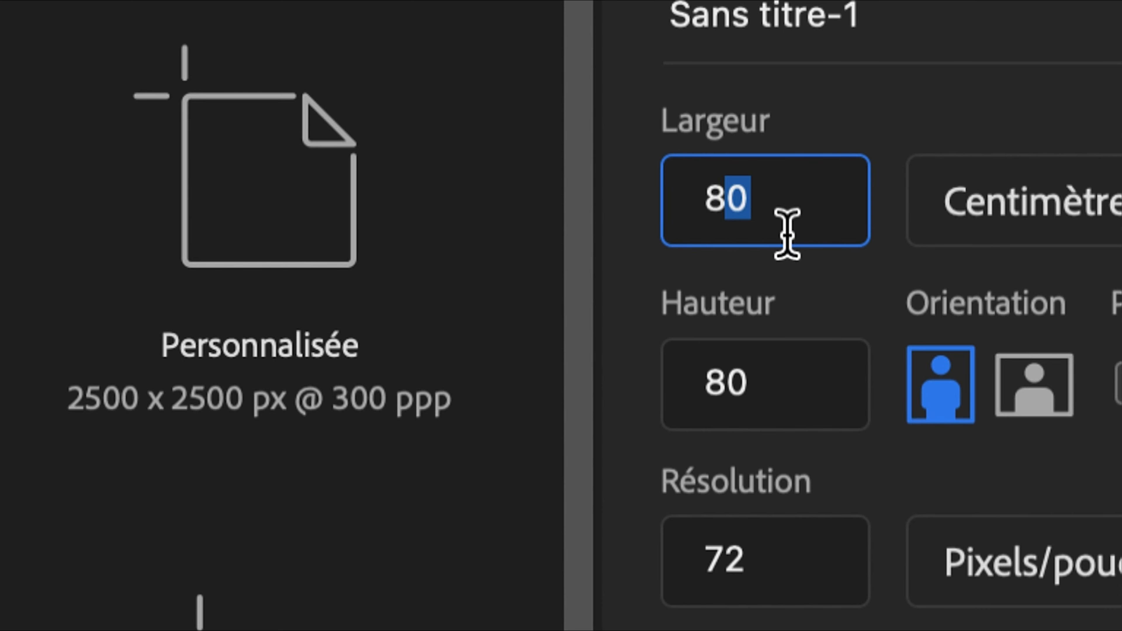
type("81")
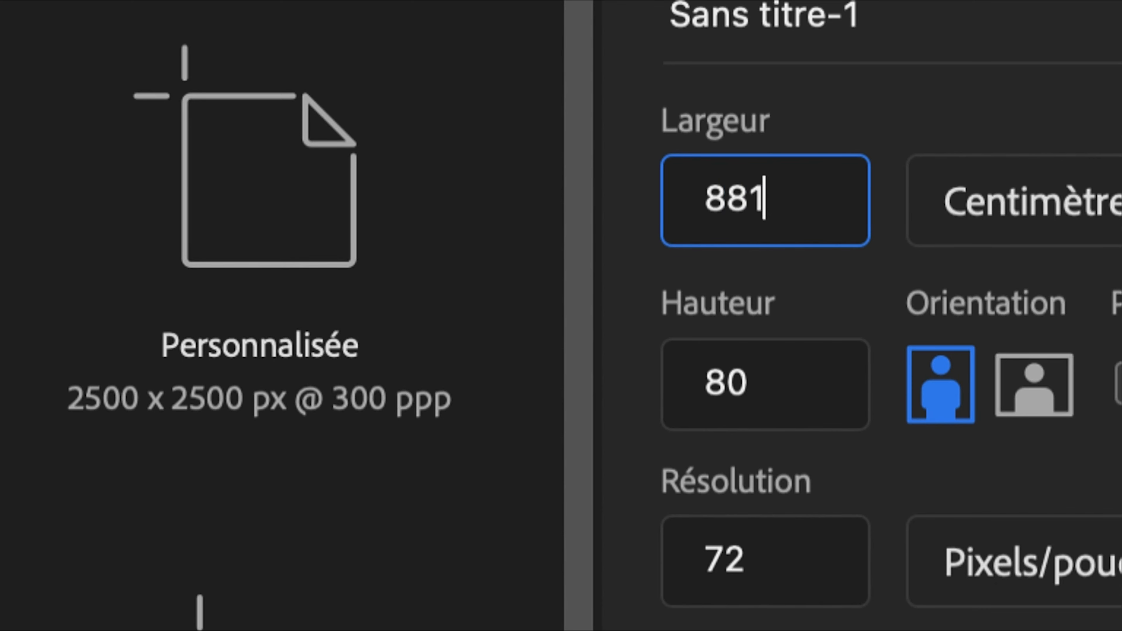
key("BackSpace")
key("BackSpace")
type("1")
key("Tab")
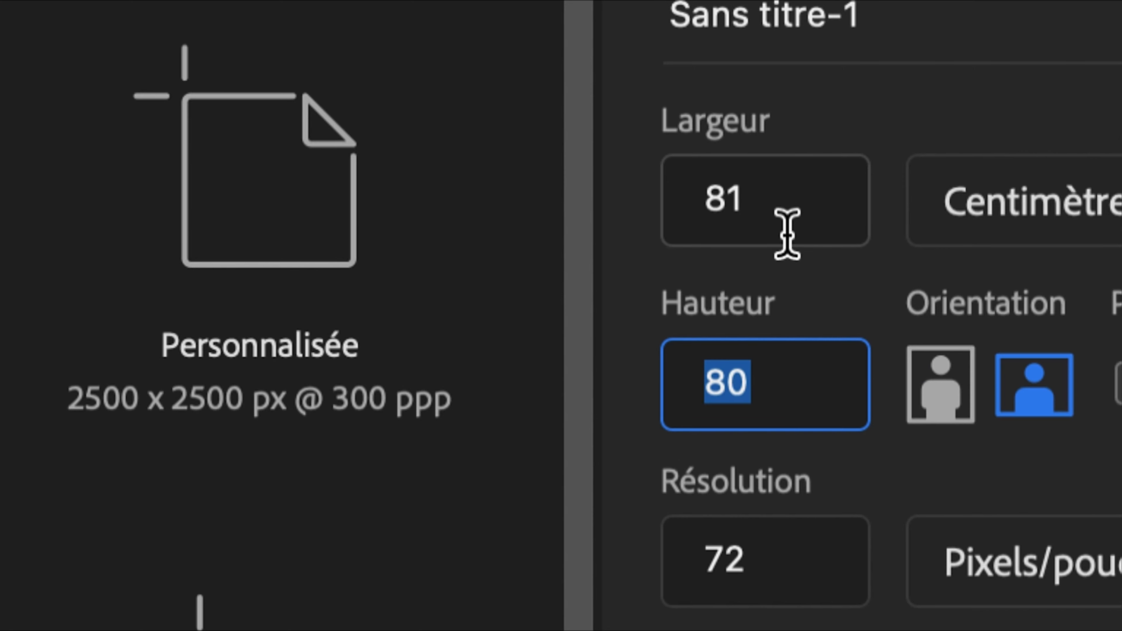
type("81")
key("Tab")
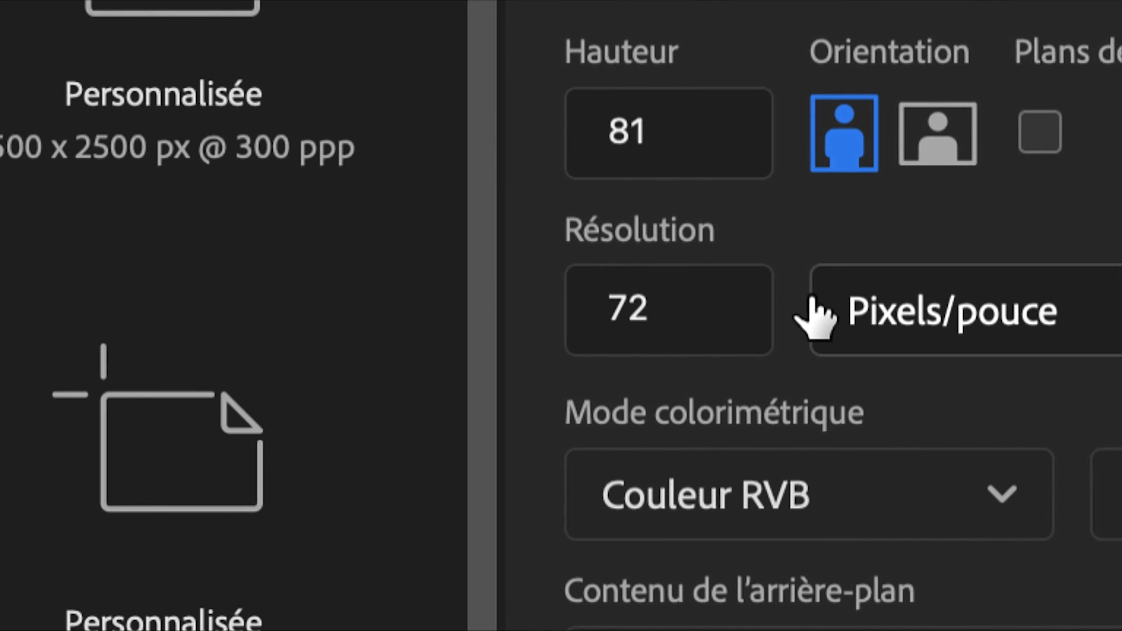
Try resolutions of 150, 300 and 450 pixels per inch for the new document
left_click(320, 461)
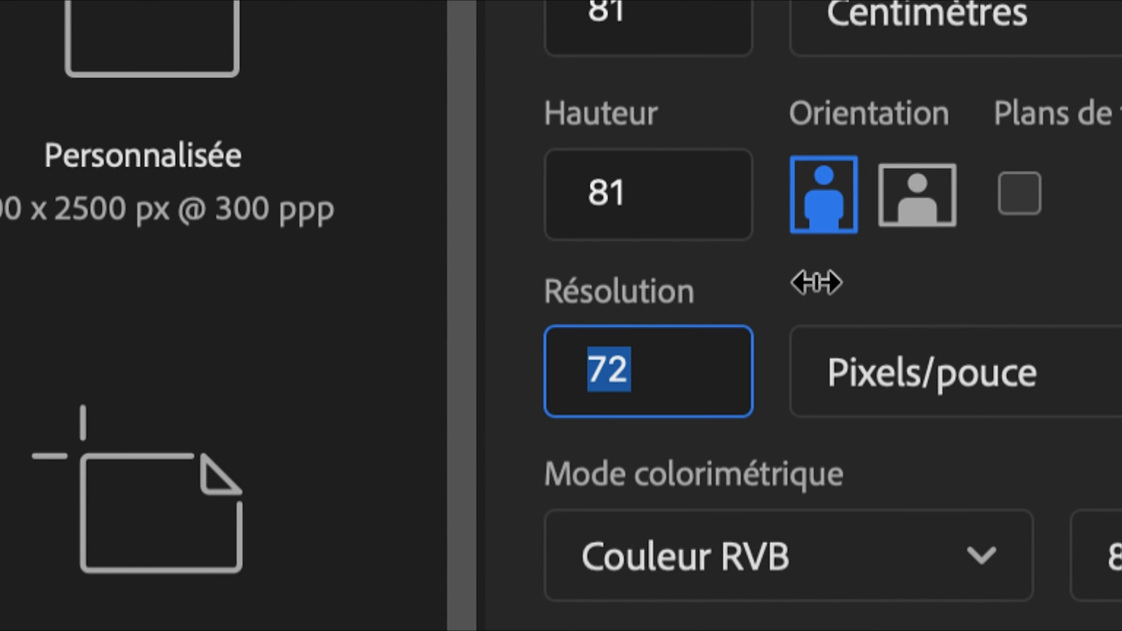
type("150")
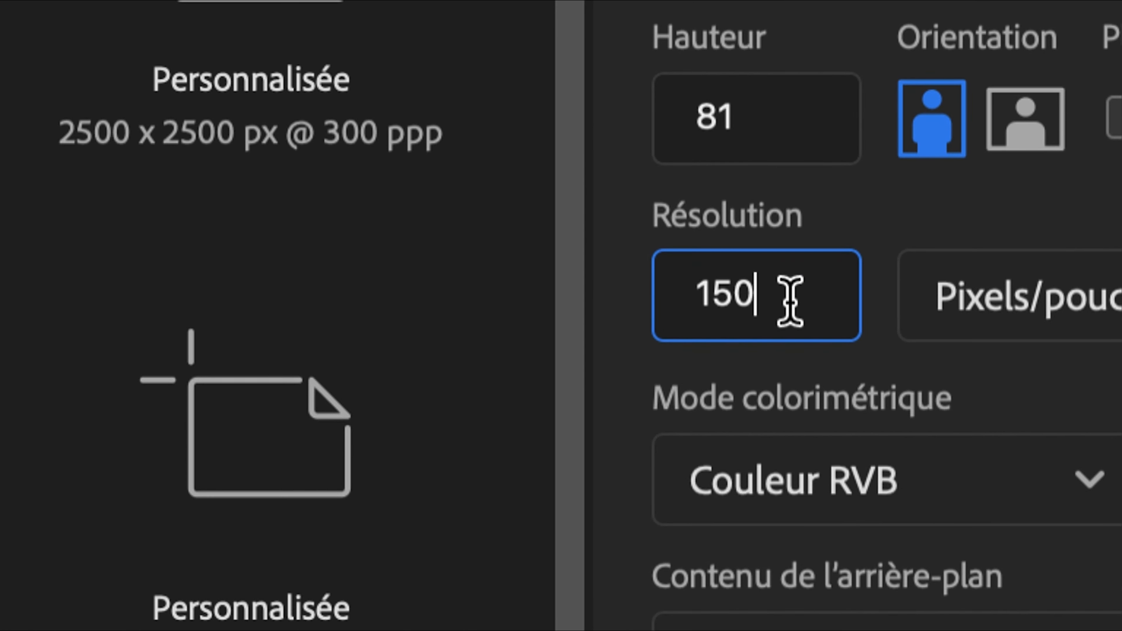
double_click(570, 365)
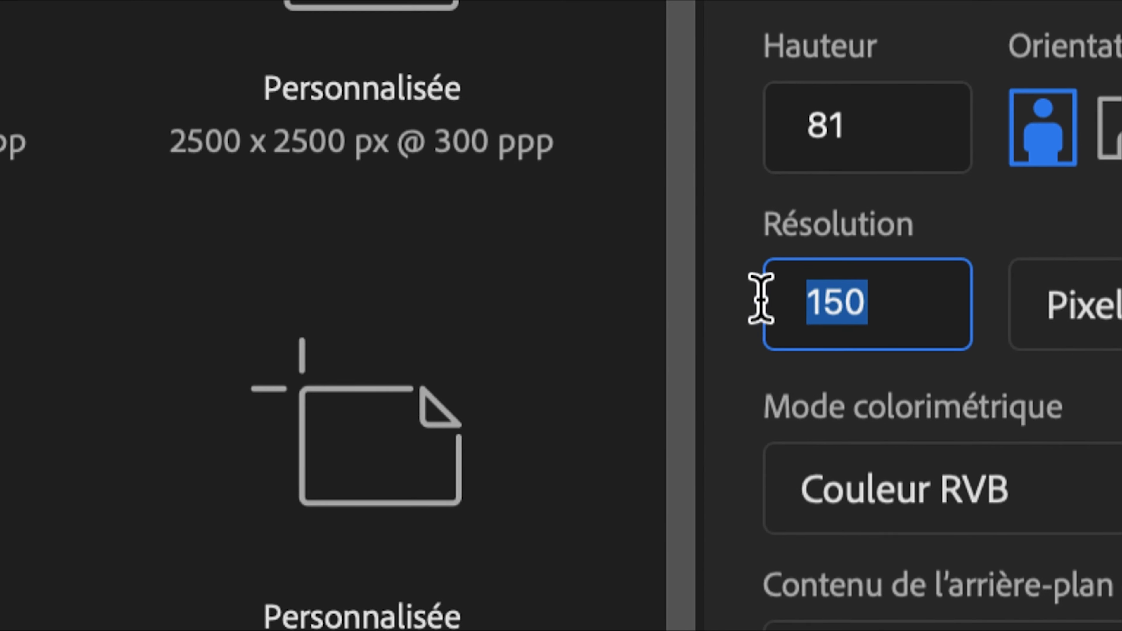
type("300")
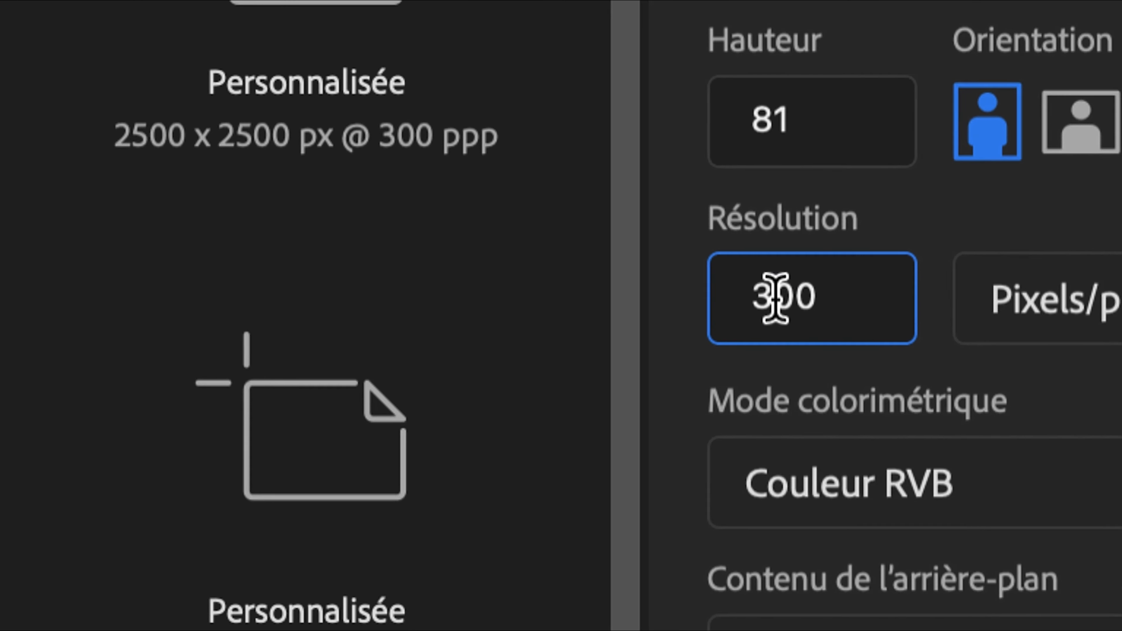
double_click(772, 301)
type("450")
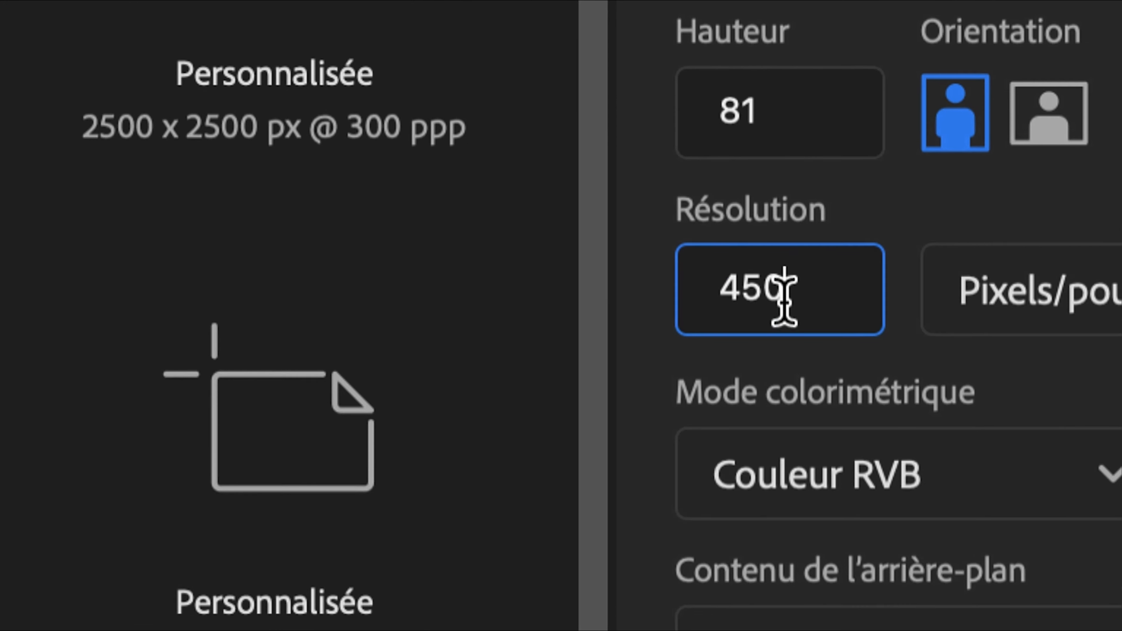
Set the resolution to 600 pixels per inch and keep the colour depth at 8 bit
left_click_drag(784, 296, 645, 285)
type("60")
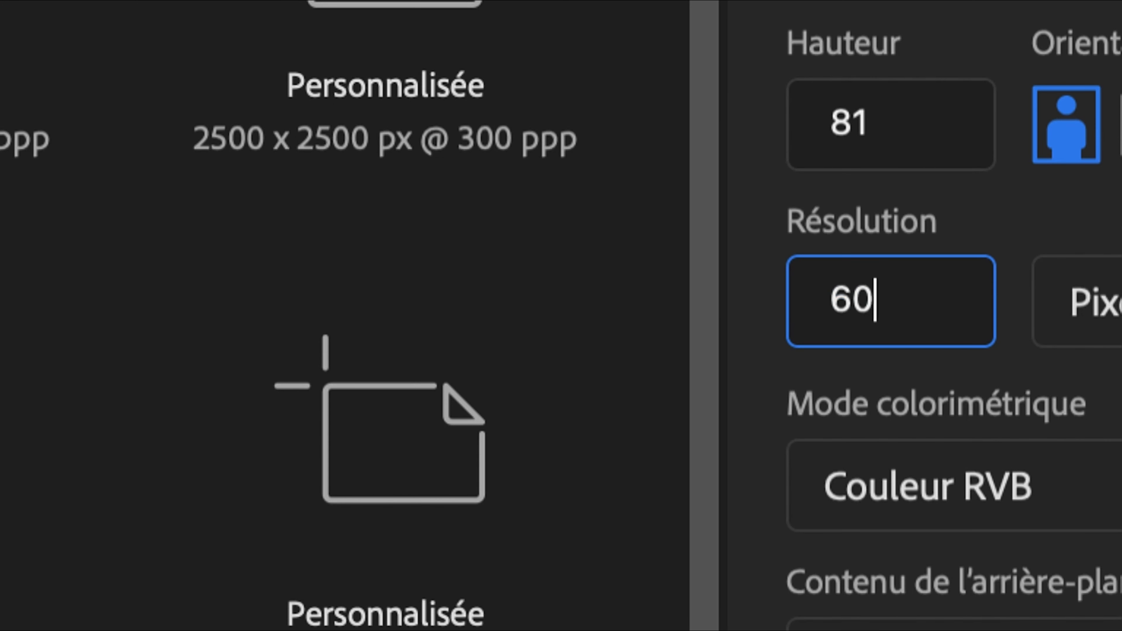
type("0")
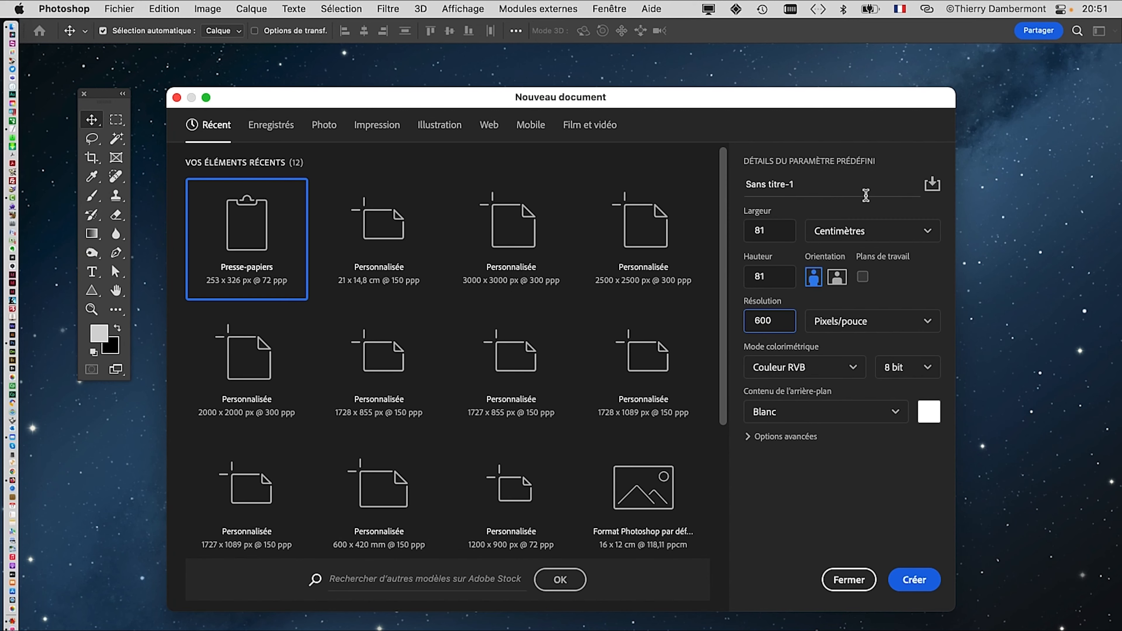
key("super+a")
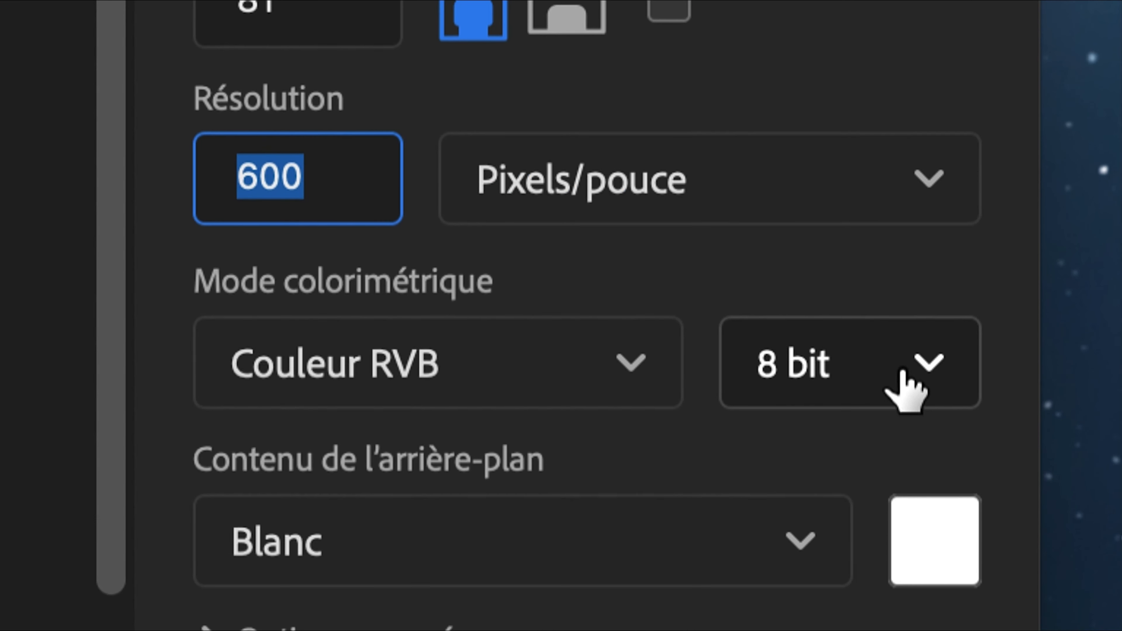
left_click(900, 363)
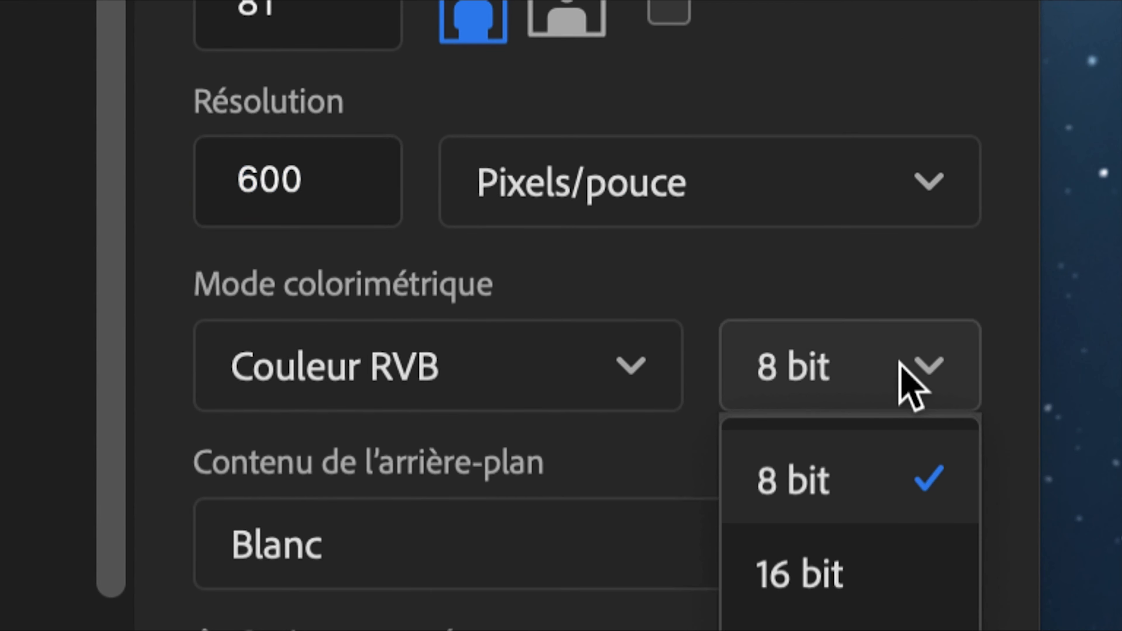
left_click(896, 461)
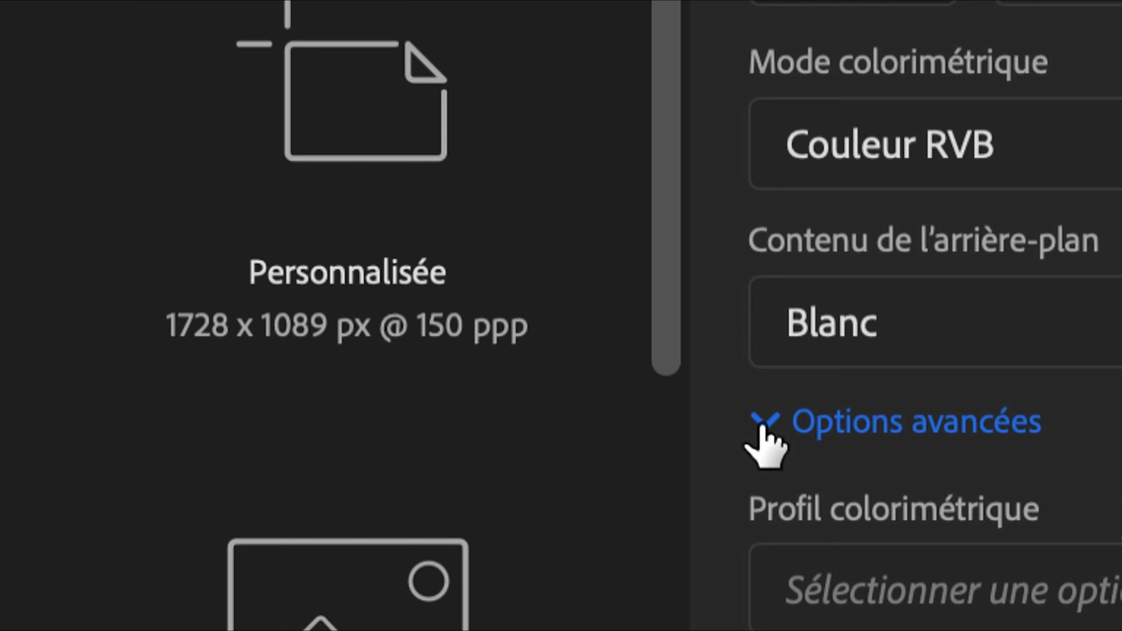
Collapse the advanced options, create the document, and display it in full-screen mode with the menu bar
left_click(762, 426)
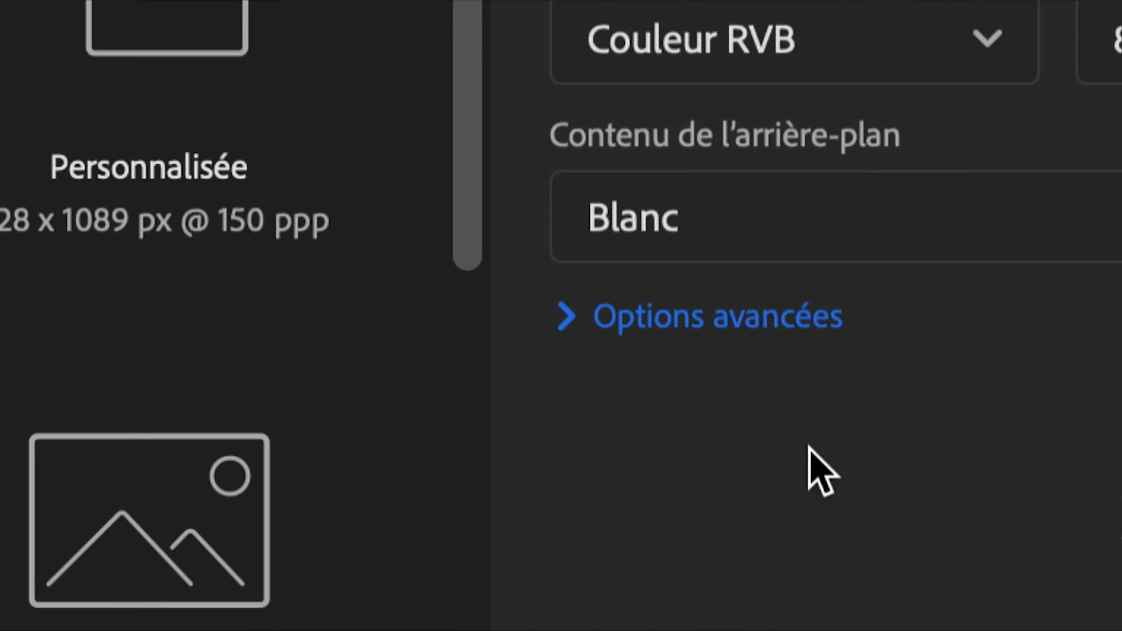
left_click(897, 527)
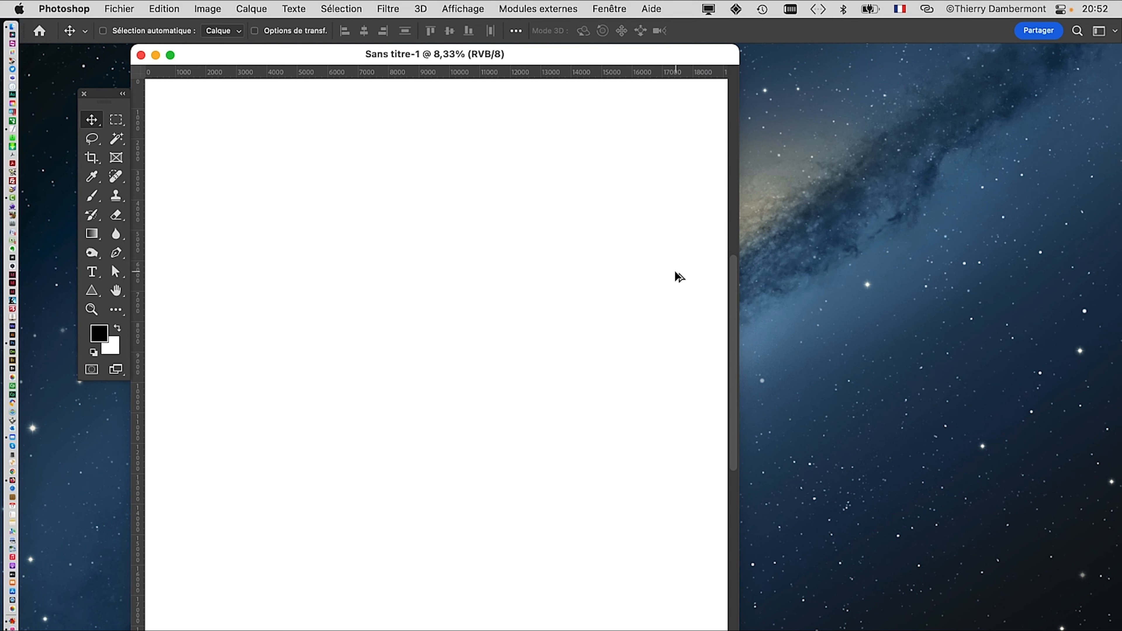
key("f")
left_click_drag(673, 274, 551, 275)
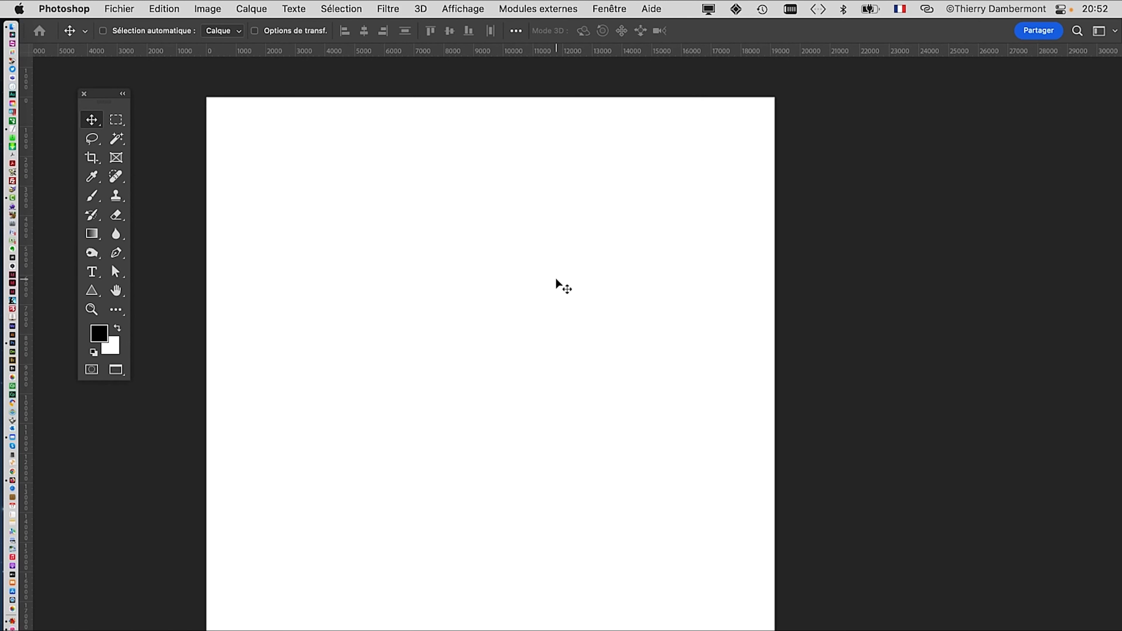
Place architecture-buildings-city-12.psd into the blank document as a linked file and accept its placement
left_click(124, 6)
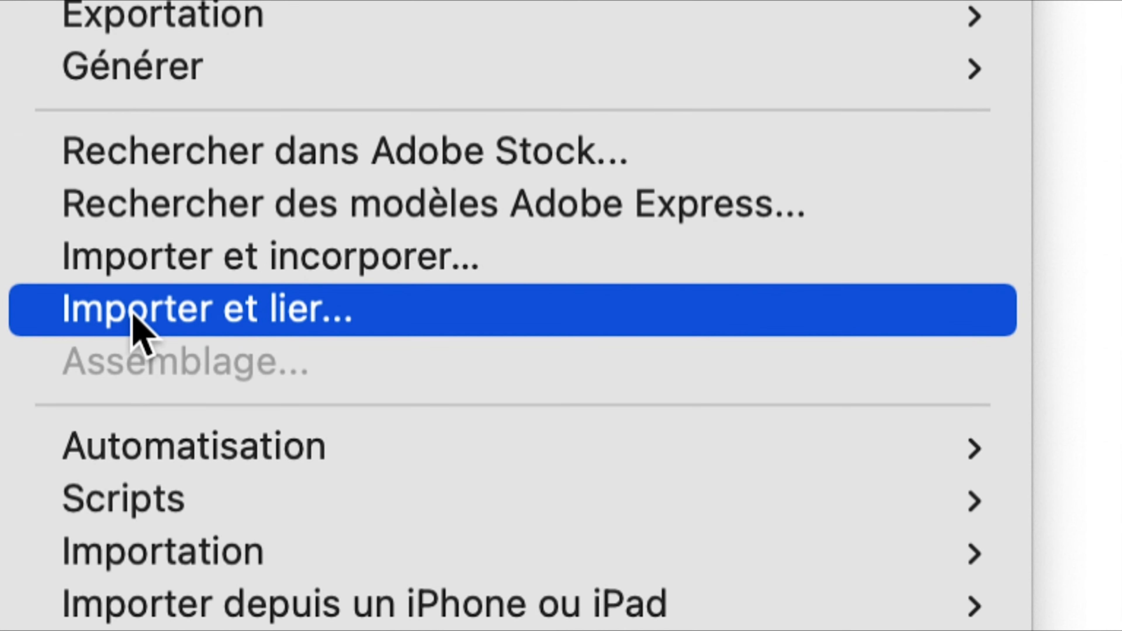
left_click(132, 317)
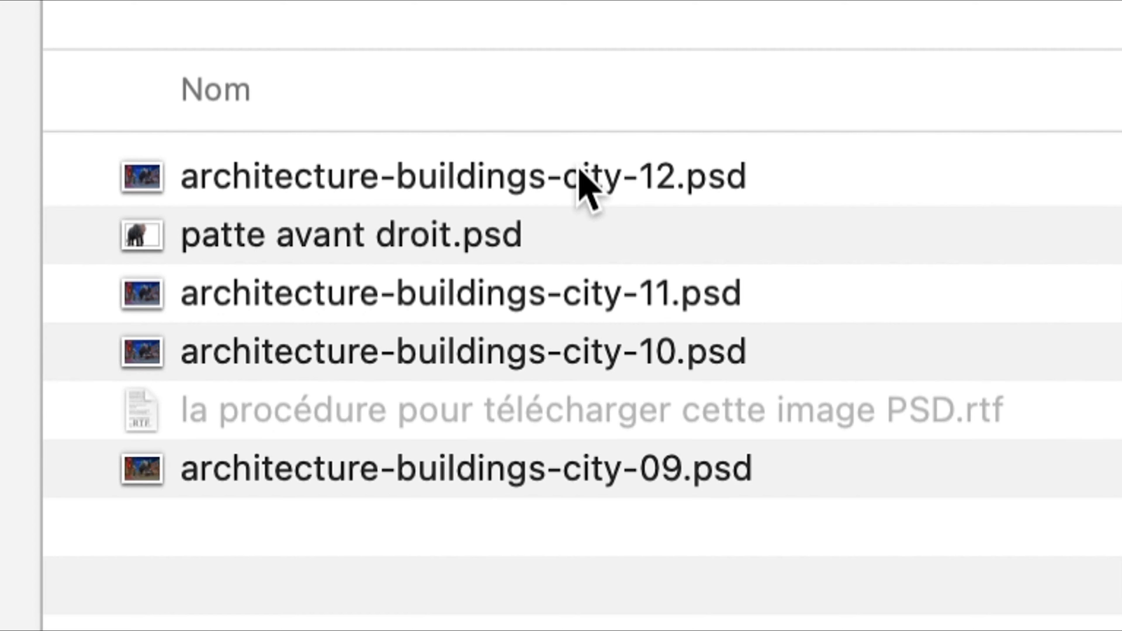
left_click(578, 171)
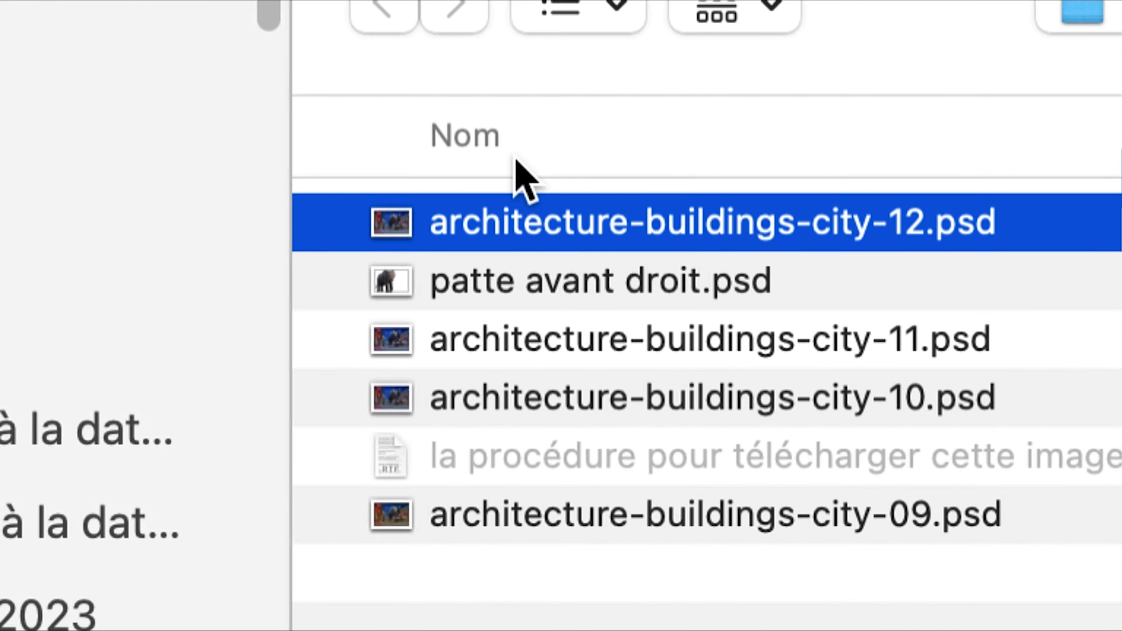
left_click(263, 95)
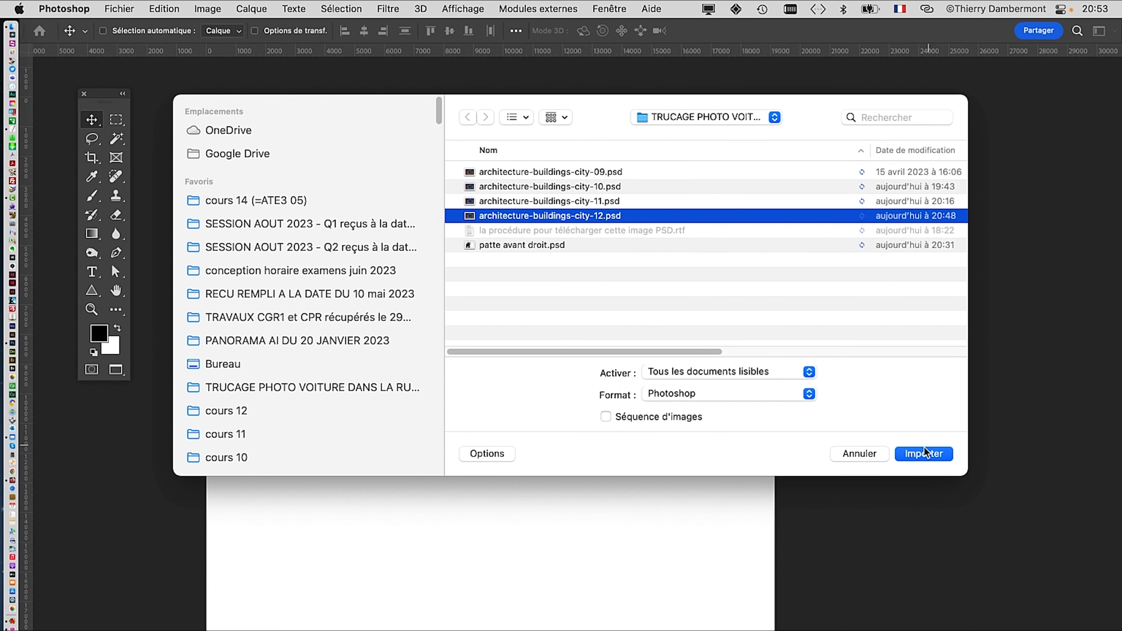
left_click(923, 454)
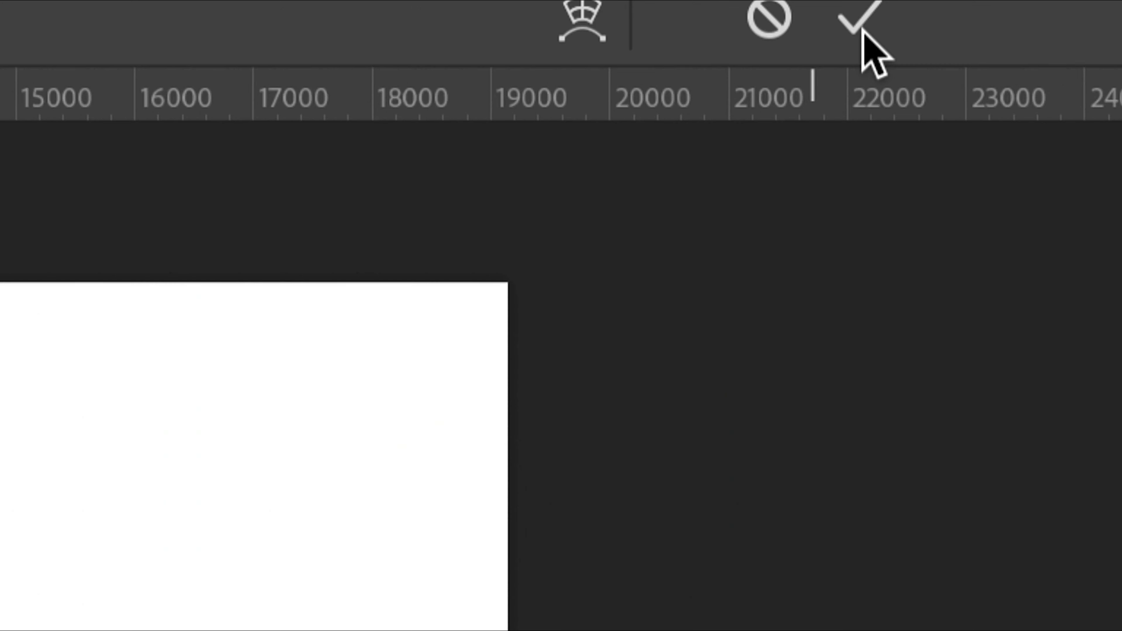
left_click(861, 30)
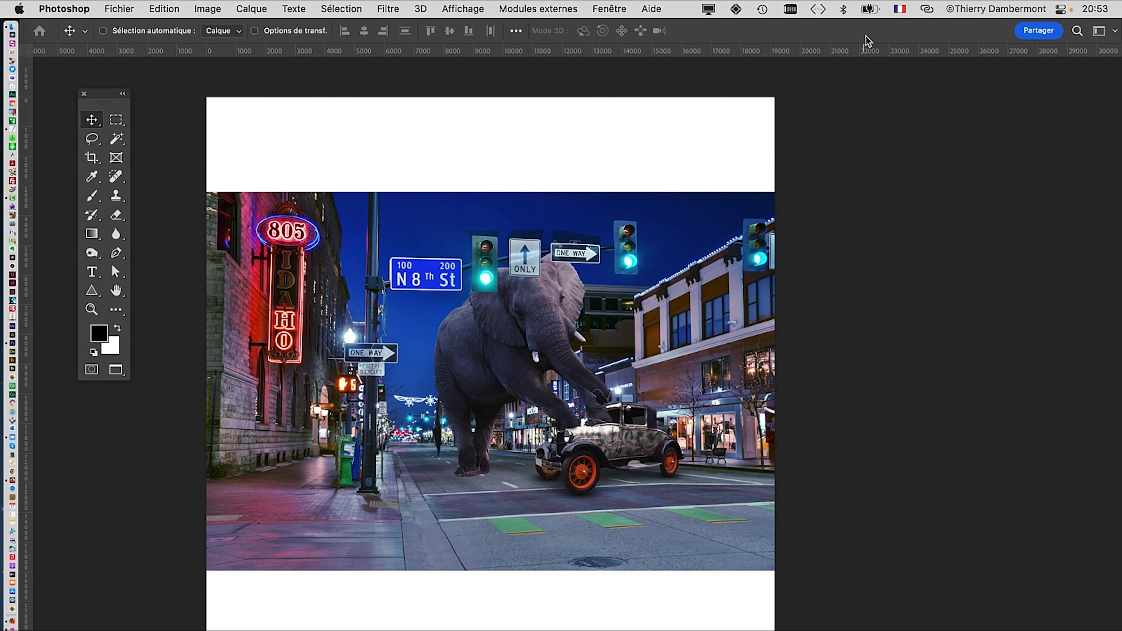
scroll(682, 338, "down", 2)
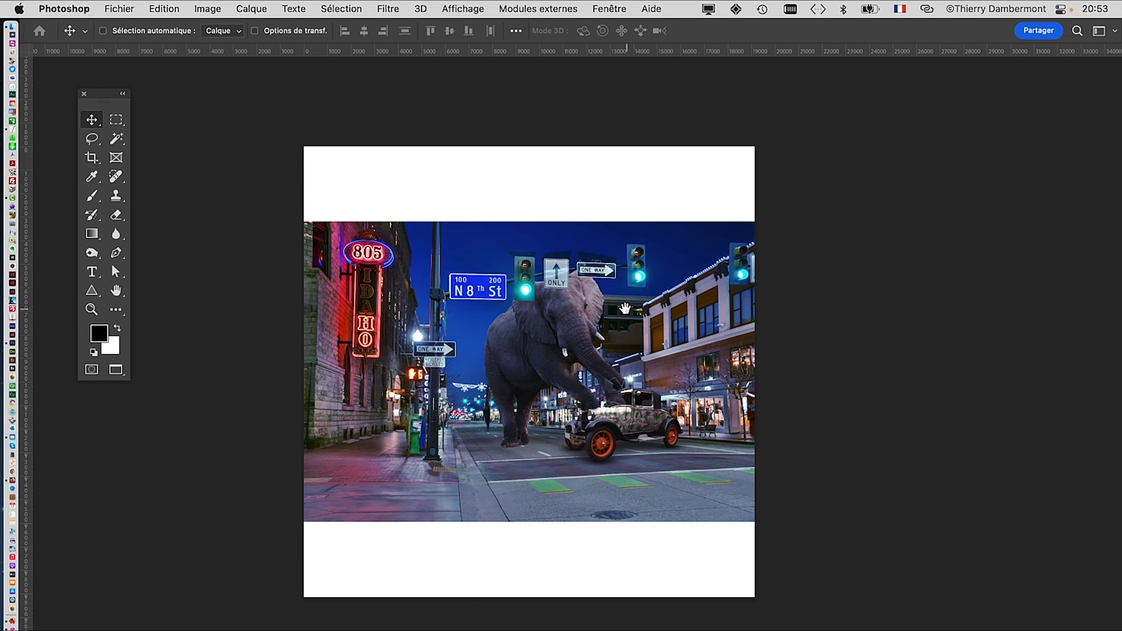
scroll(682, 338, "down", 3)
scroll(683, 338, "right", 3)
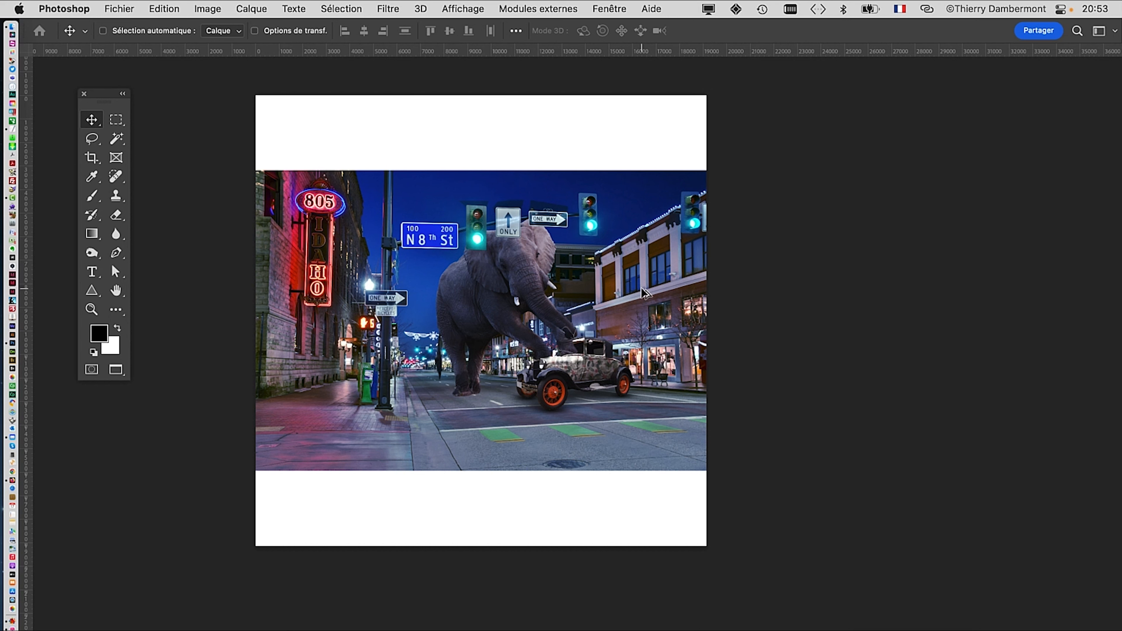
scroll(641, 288, "down", 3)
scroll(648, 294, "down", 1)
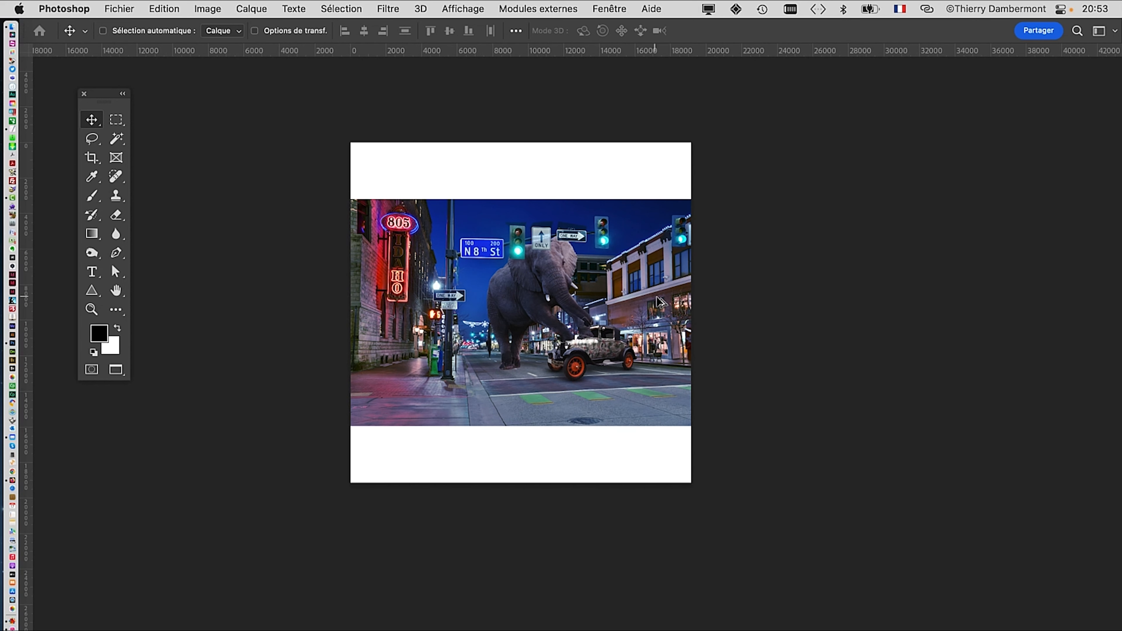
Display the layers list and examine the linked-file badge on the architecture-buildings-city-12 layer
left_click(623, 8)
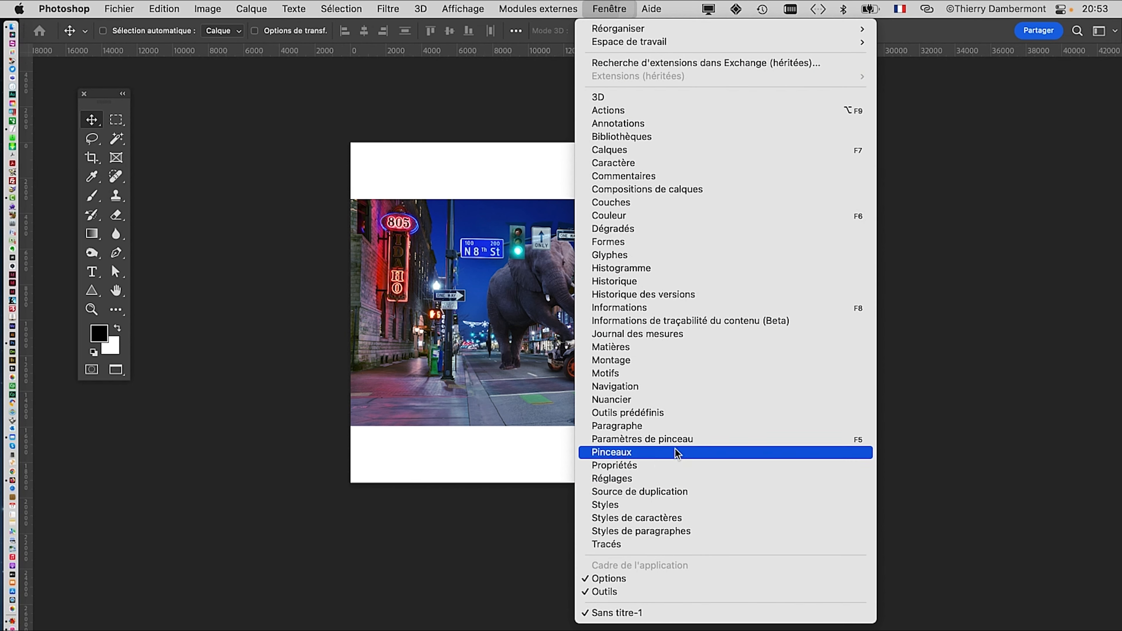
left_click(638, 151)
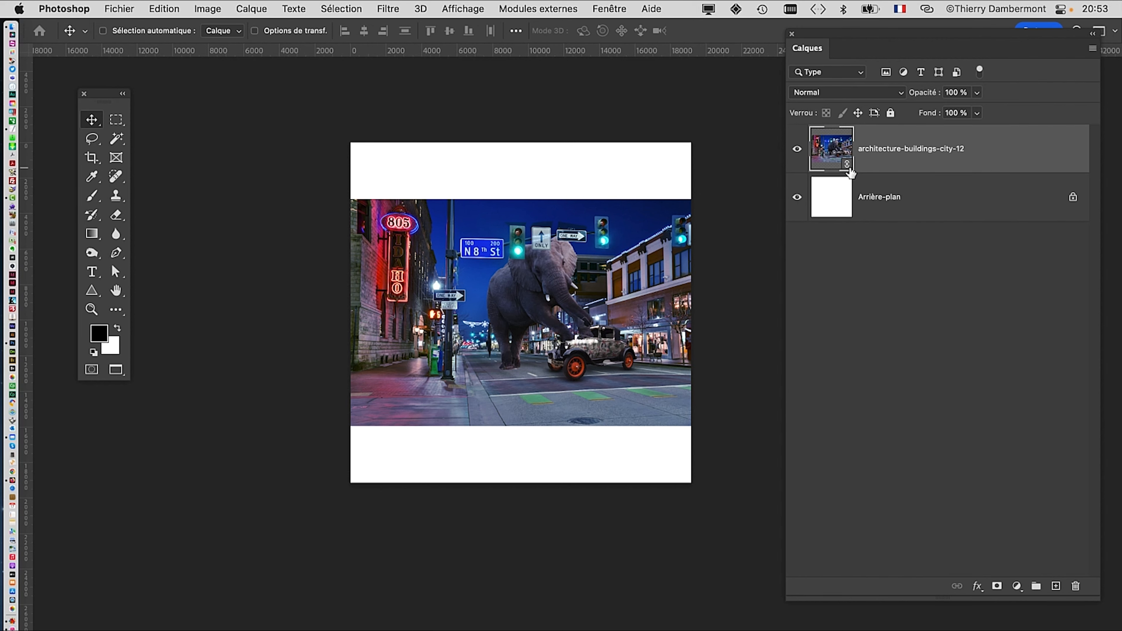
left_click(850, 172)
Enlarge the linked elephant image proportionally from its centre to about 75.89 %, covering the whole square canvas
scroll(598, 246, "down", 3)
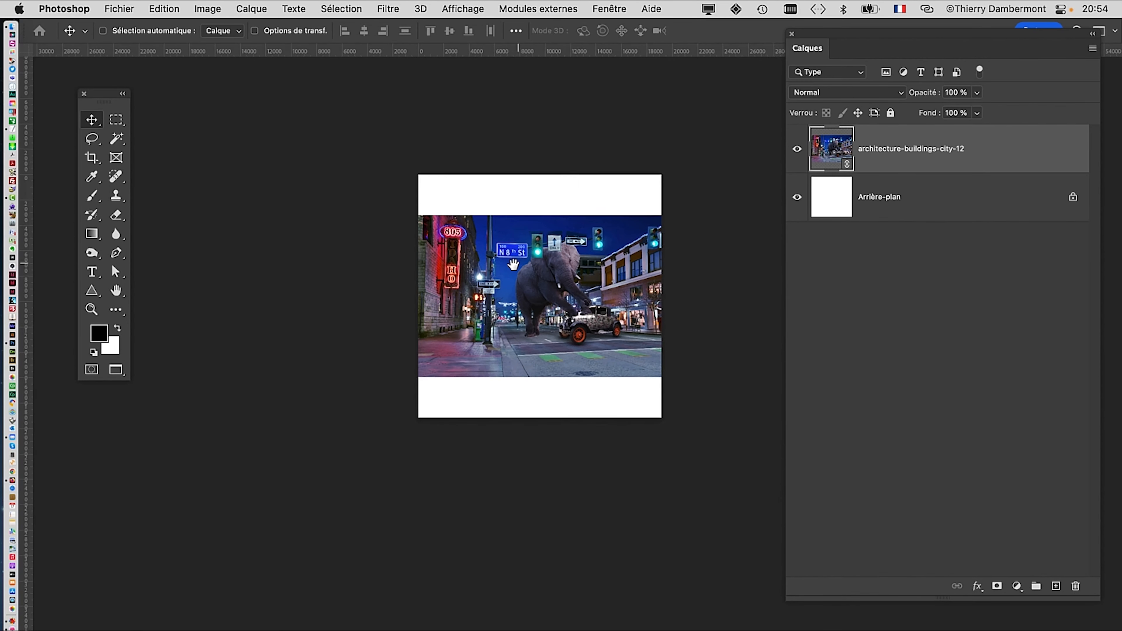
scroll(512, 264, "right", 5)
scroll(512, 265, "up", 3)
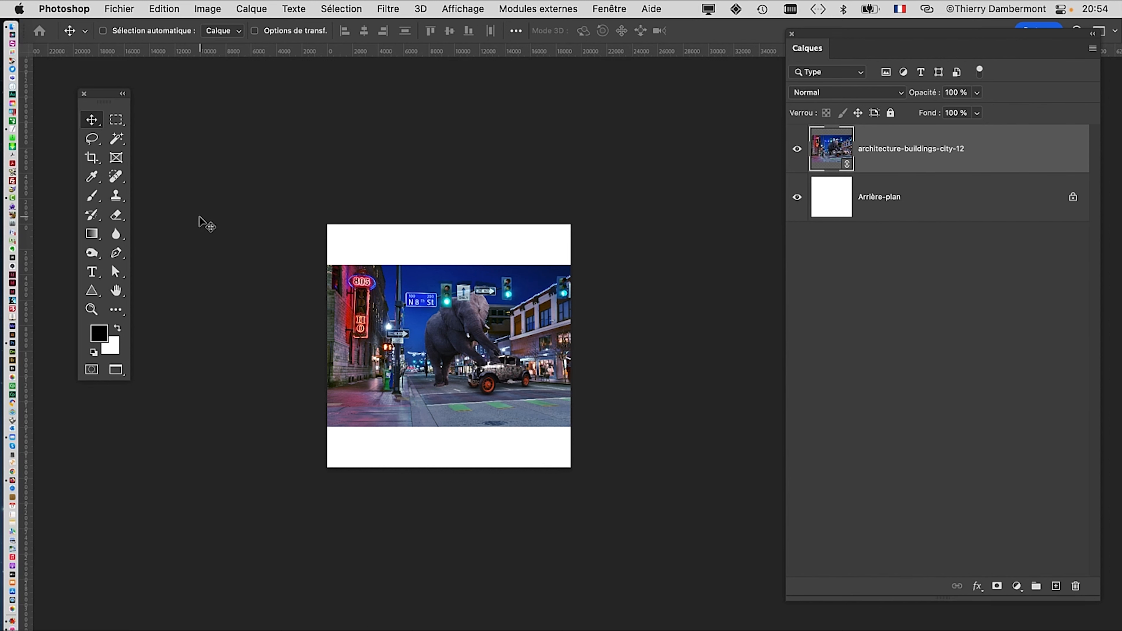
key("super+t")
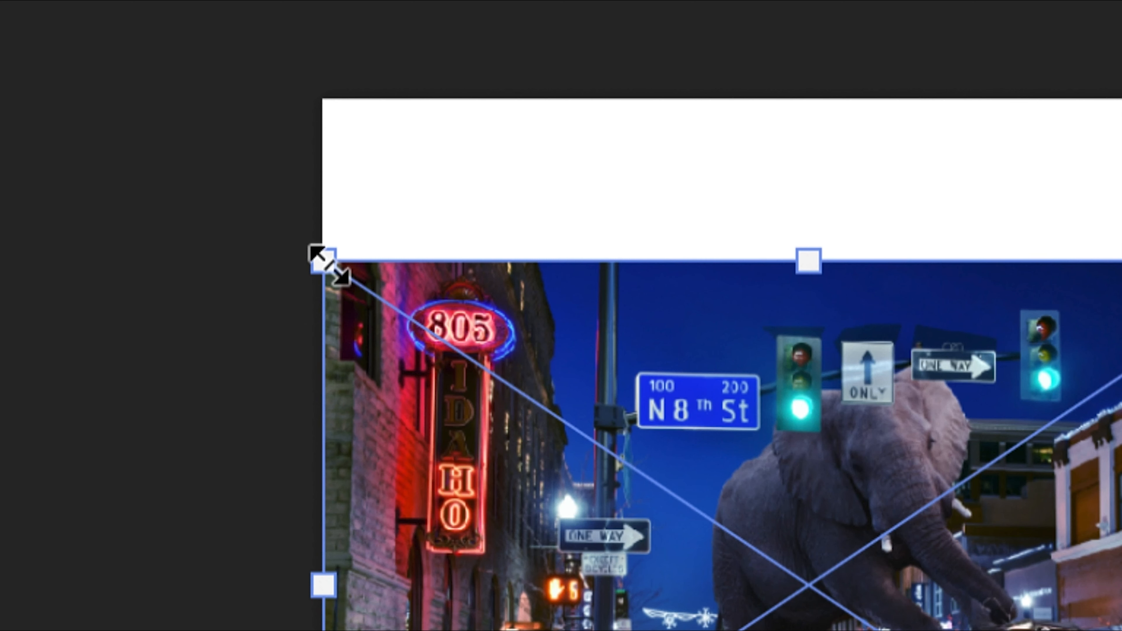
left_click_drag(322, 261, 255, 223)
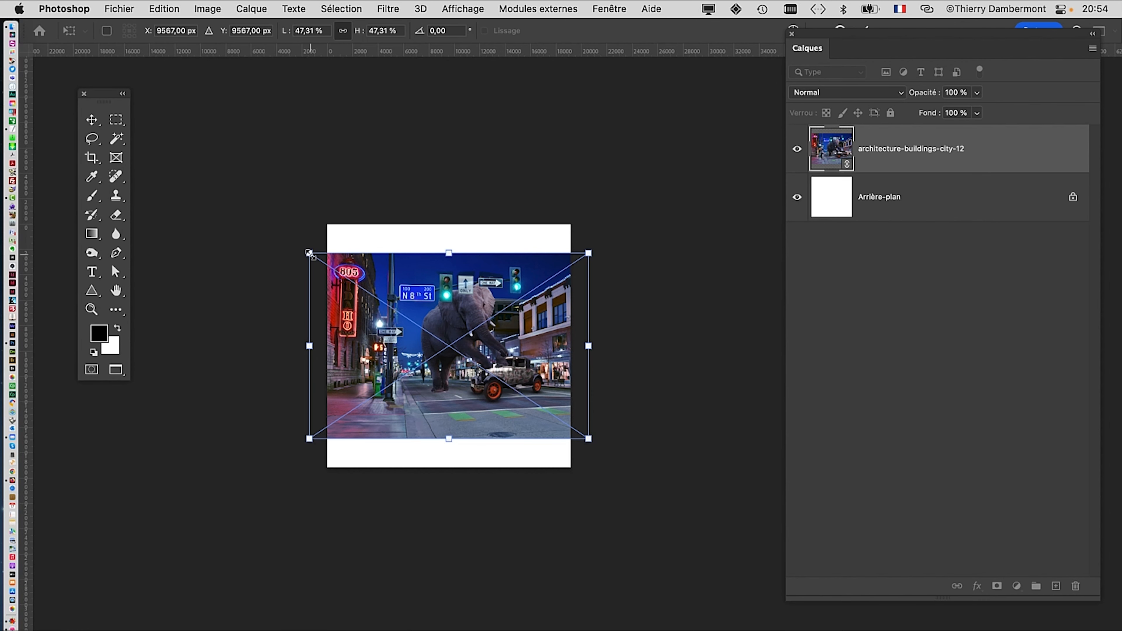
left_click_drag(309, 252, 208, 193)
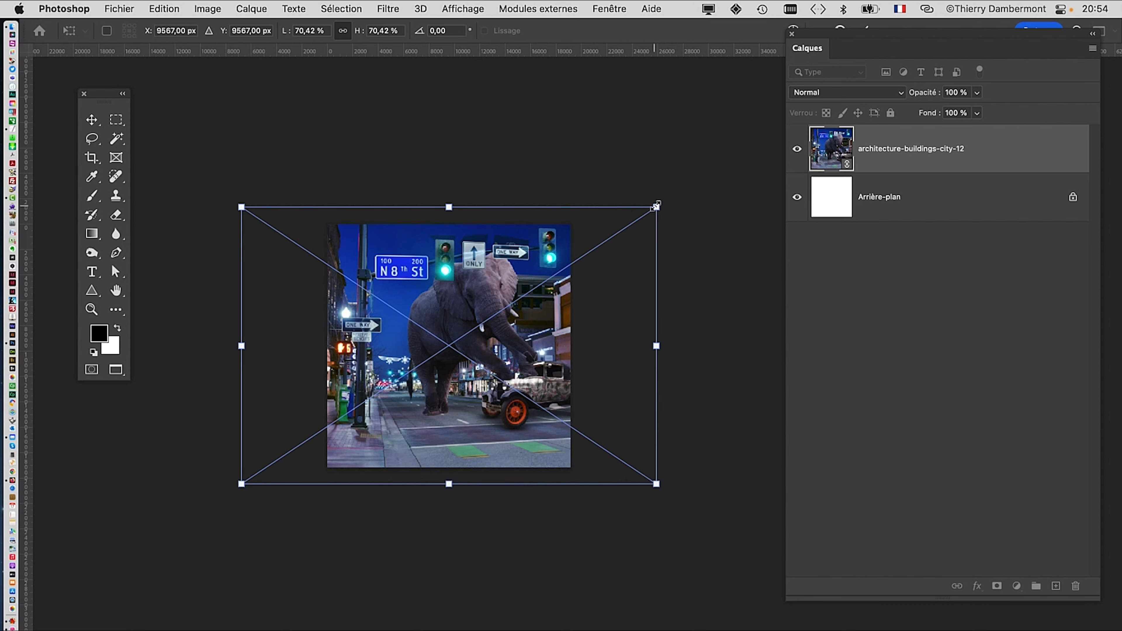
left_click_drag(656, 205, 668, 193)
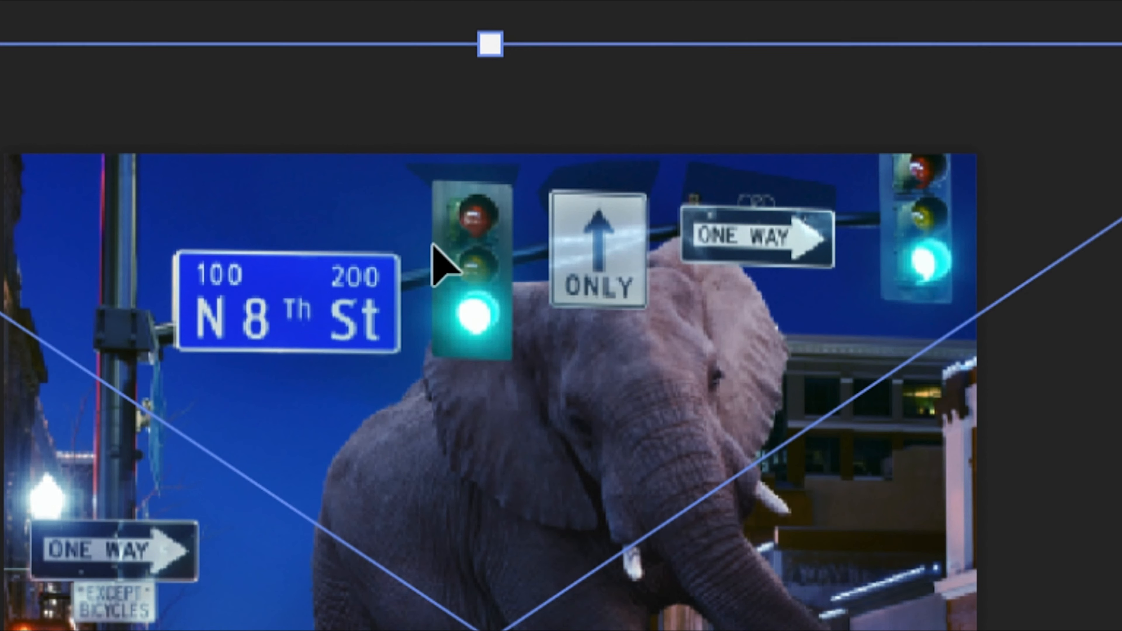
Shift the enlarged image to about X 8360 px, Y 10142 px and accept the transformation
mouse_move(432, 244)
left_mouse_down()
mouse_move(443, 246)
mouse_move(434, 258)
mouse_move(385, 266)
mouse_move(397, 244)
mouse_move(429, 259)
left_mouse_up()
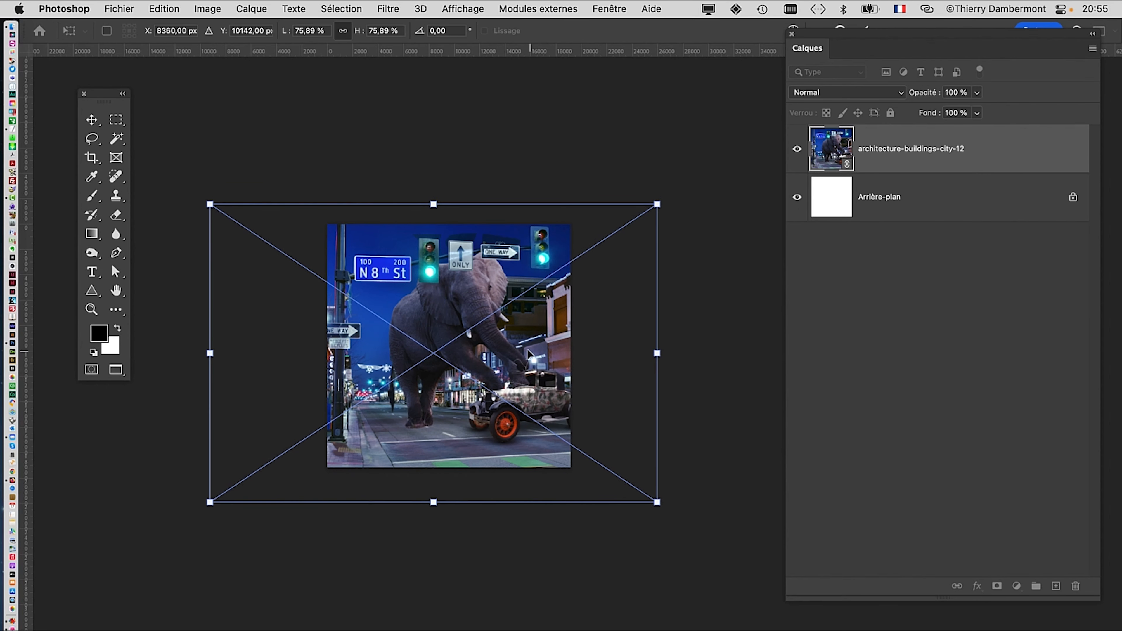
left_click_drag(453, 295, 508, 204)
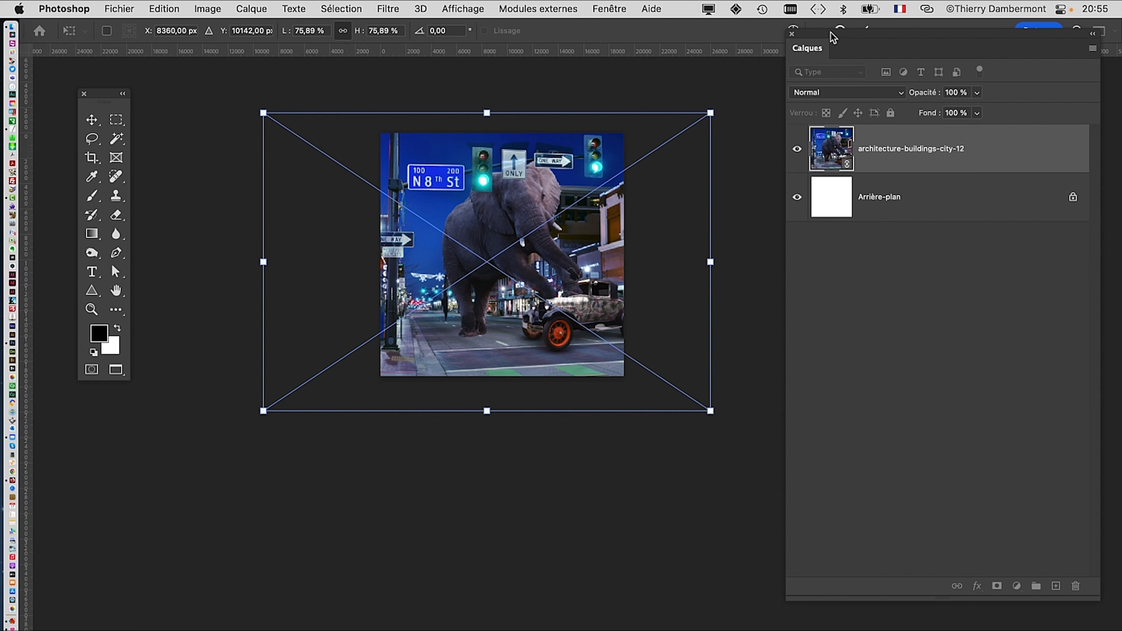
left_click_drag(842, 51, 863, 112)
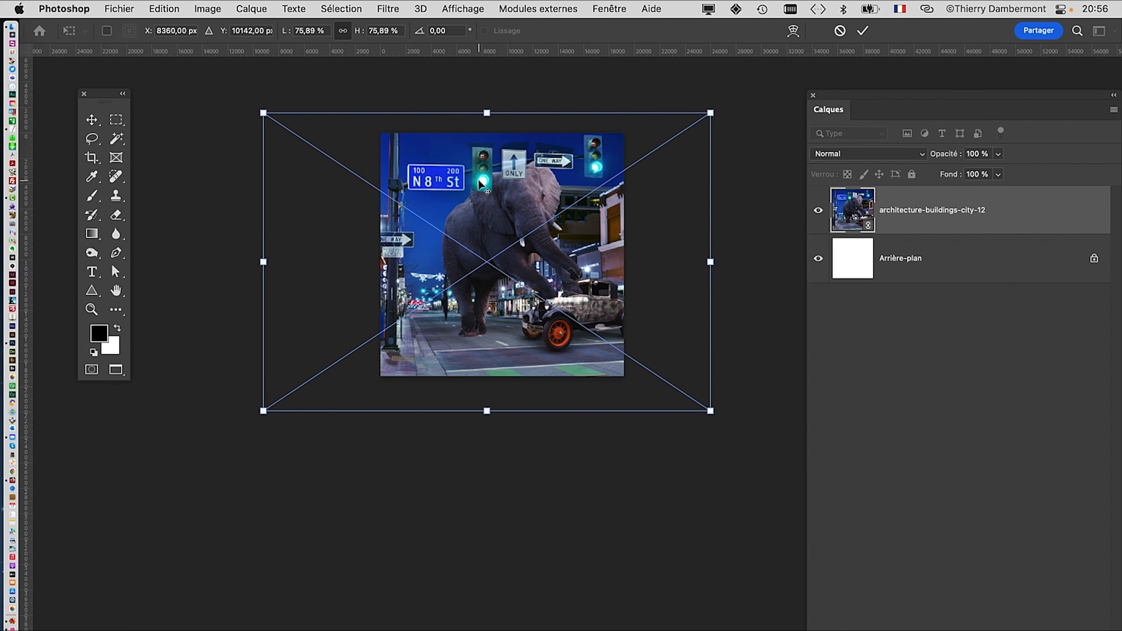
scroll(477, 179, "up", 1)
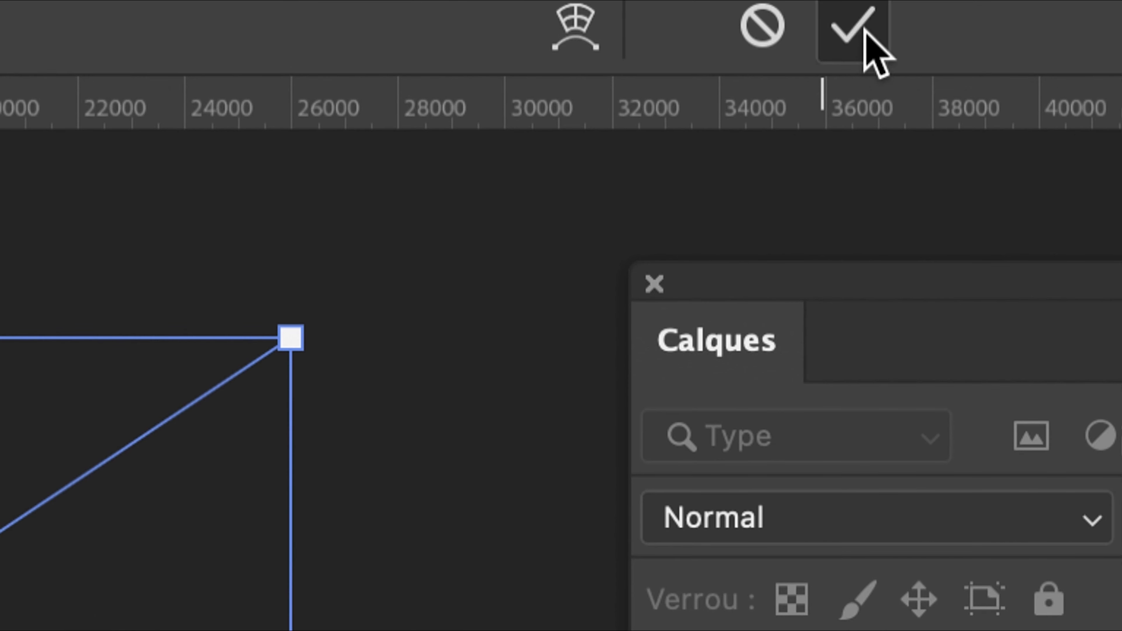
left_click(866, 33)
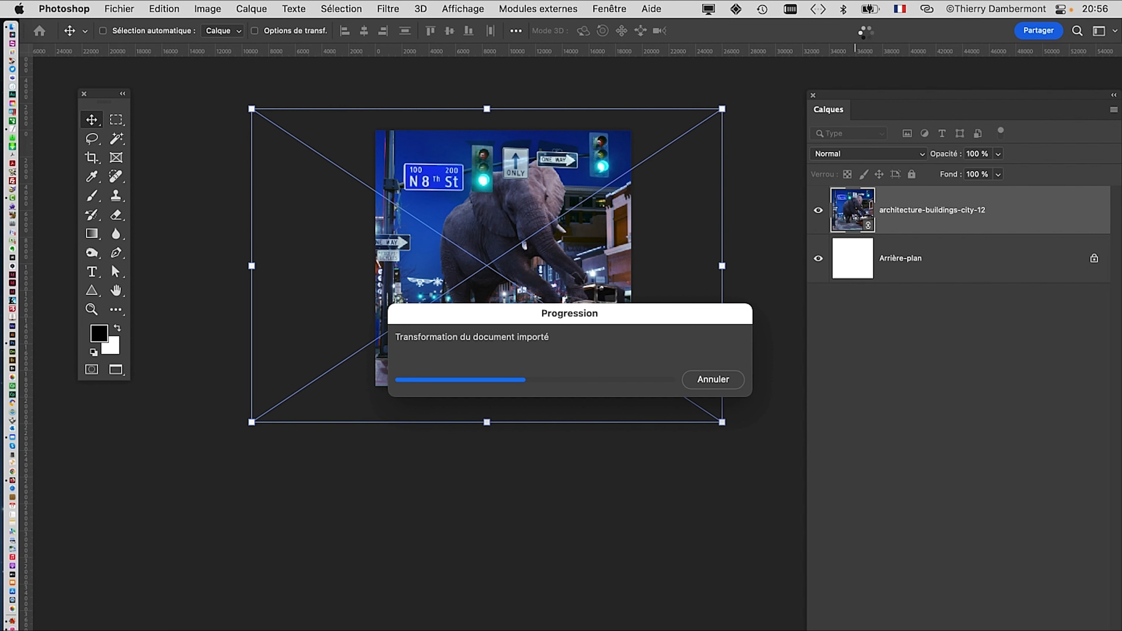
Start saving the document in Photoshop format under the name "le trucage dans un format 80cm sur 80cm"
left_click_drag(524, 234, 409, 279)
scroll(326, 230, "up", 5)
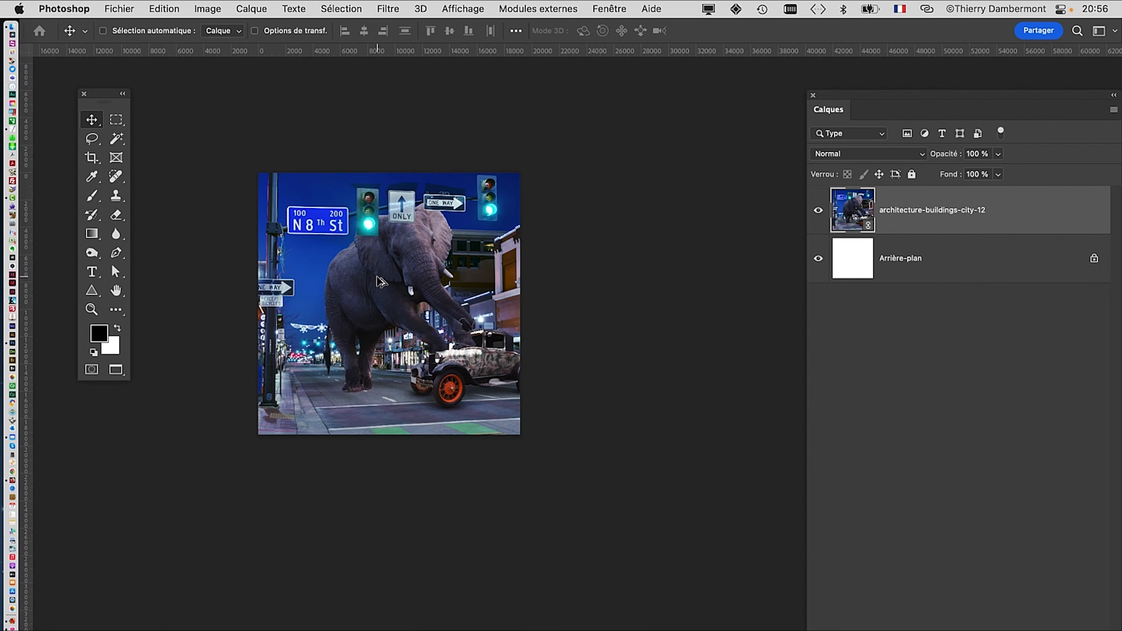
left_click(120, 9)
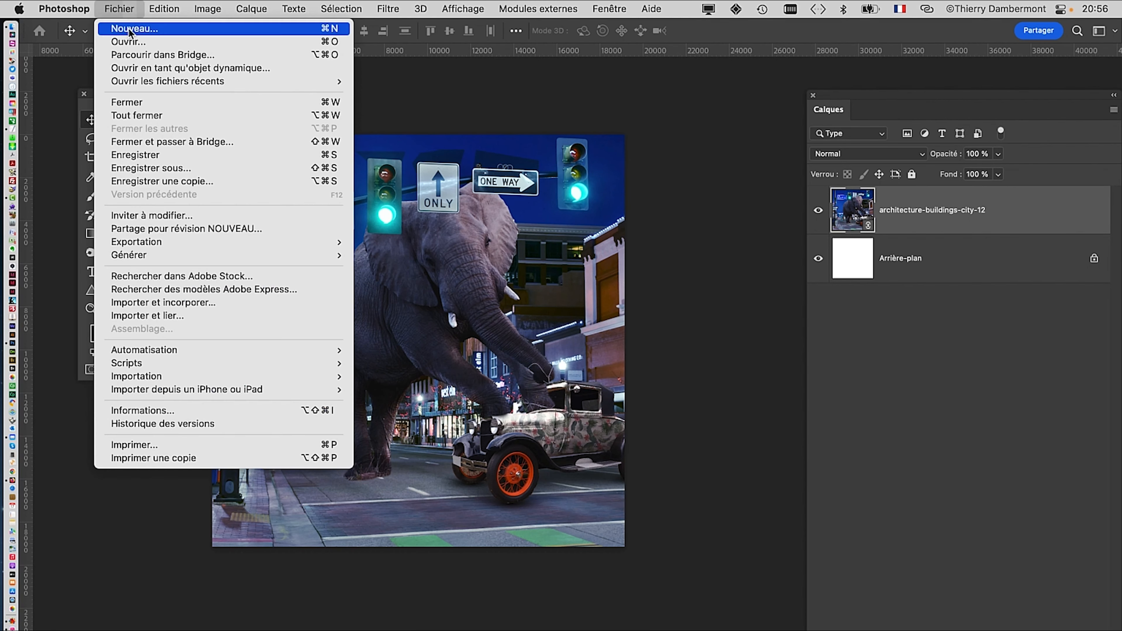
left_click(188, 169)
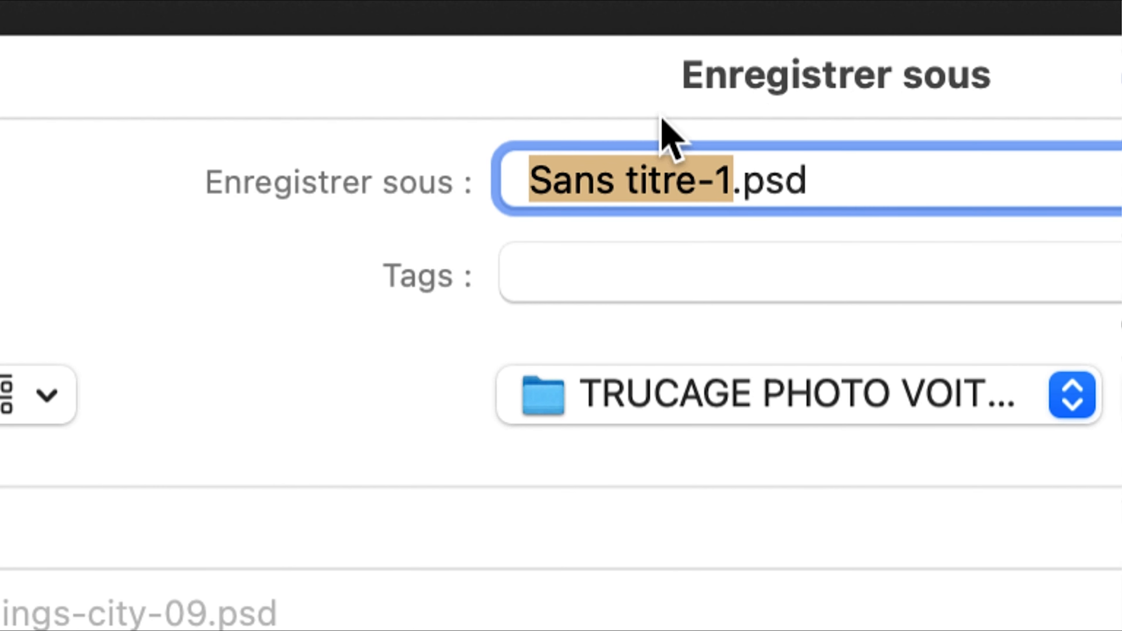
type("le truca")
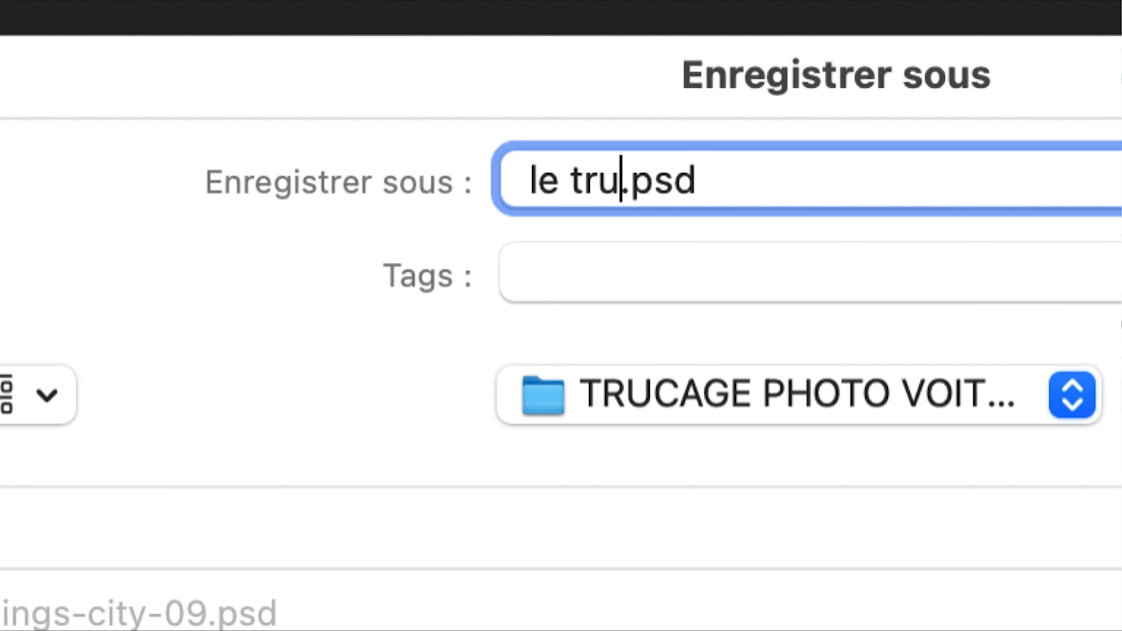
type("ge dans un for")
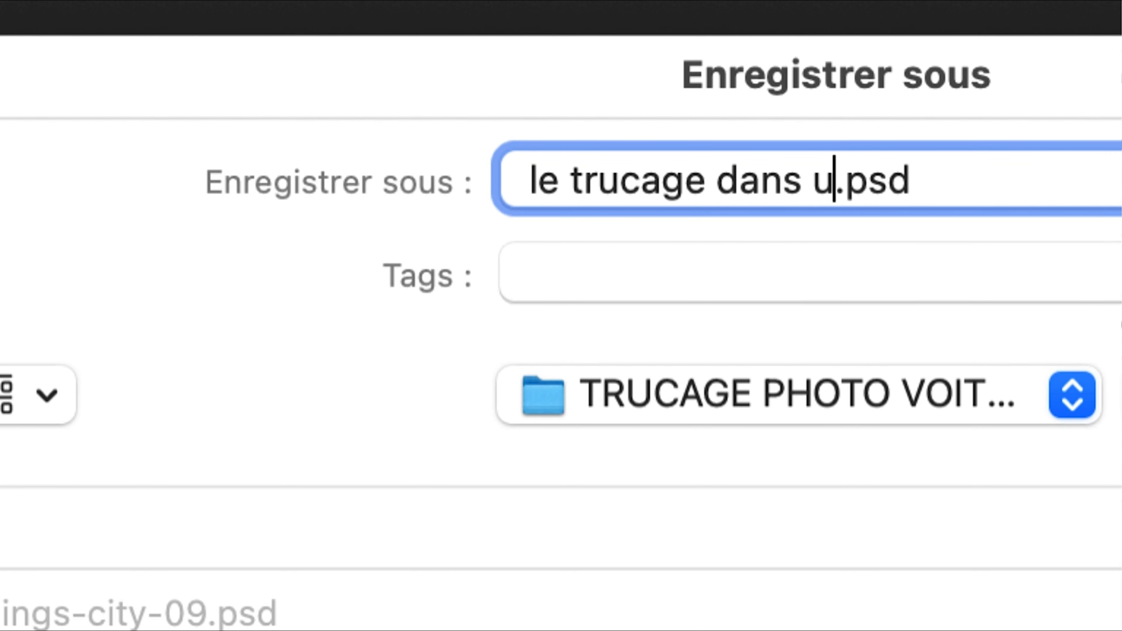
type("mat 80")
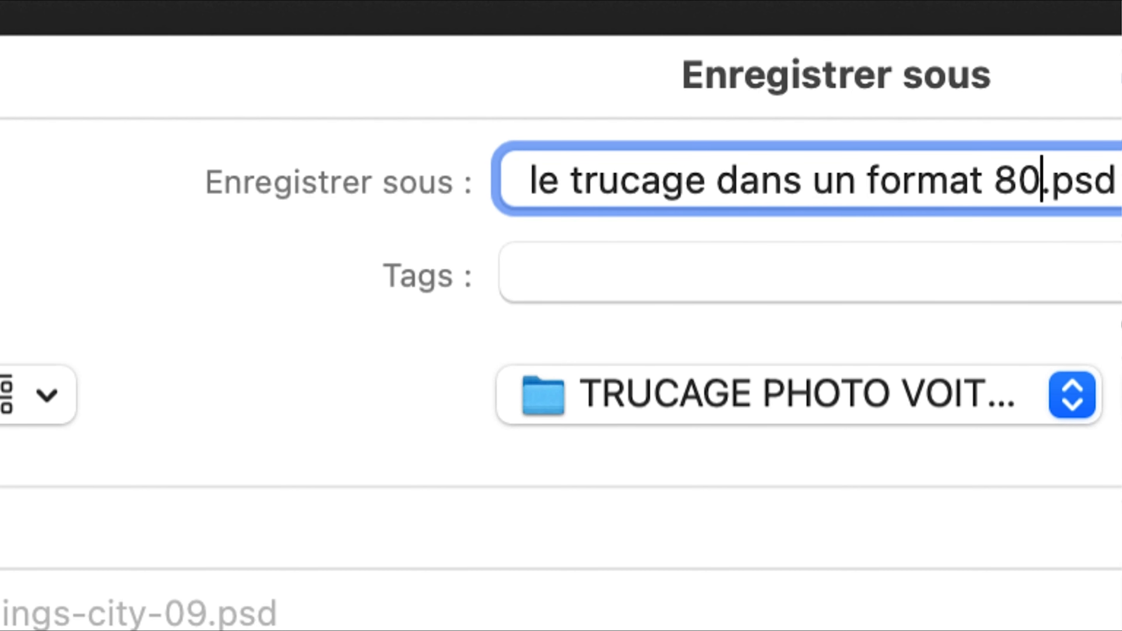
key("BackSpace")
type("c")
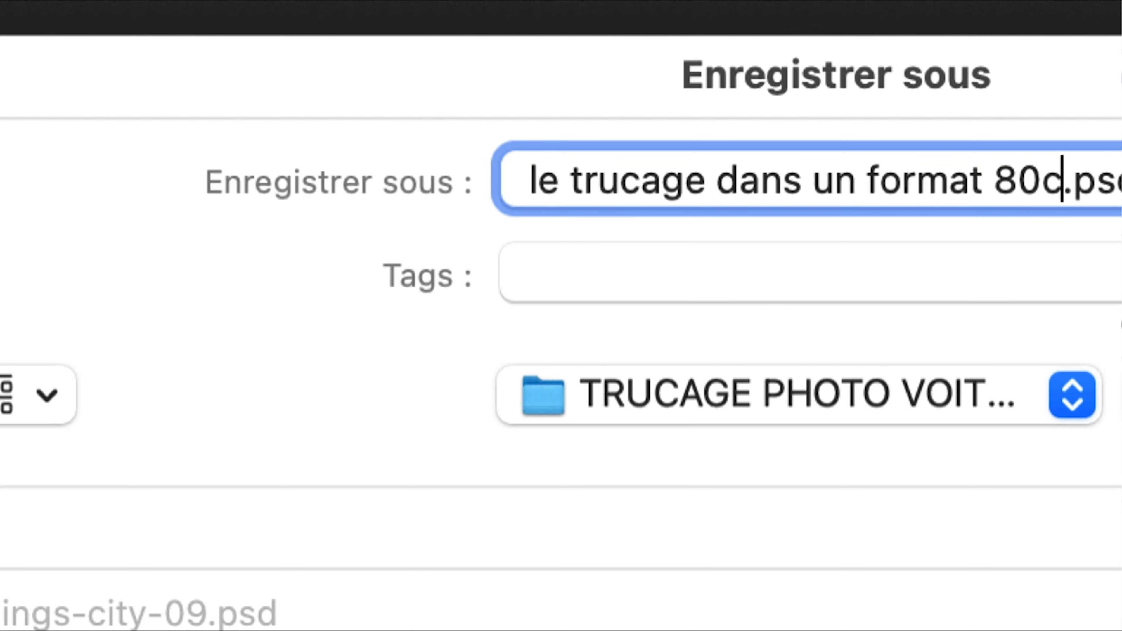
type("m sur 80cm")
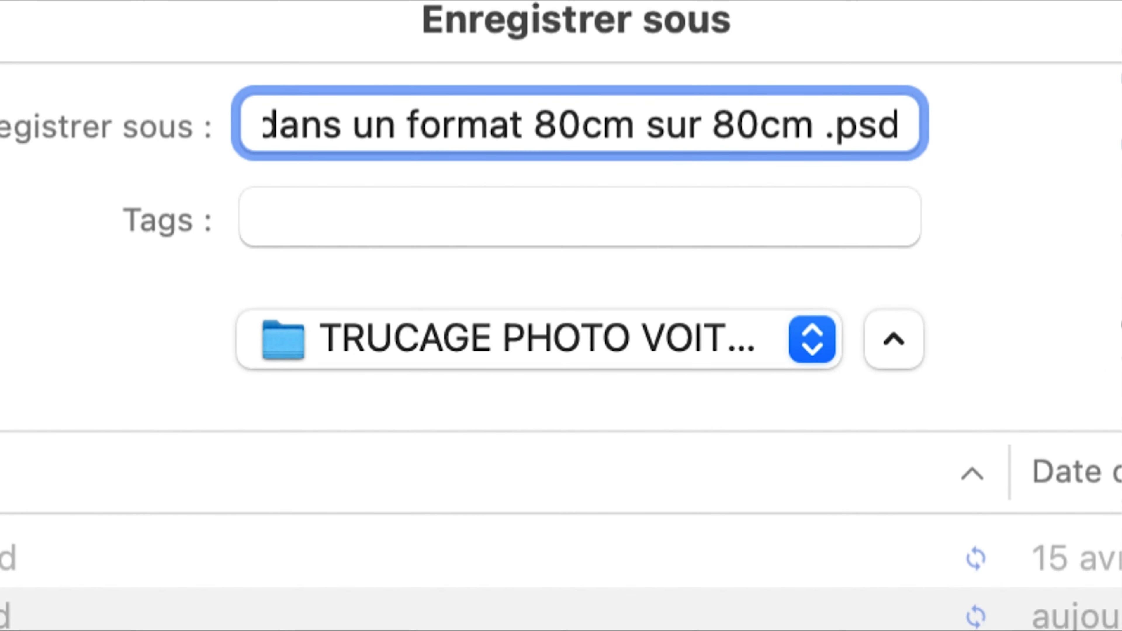
Add "(+1cm de fond perdu)" to the end of the file name and try to save with maximized compatibility
type(" (+1cm")
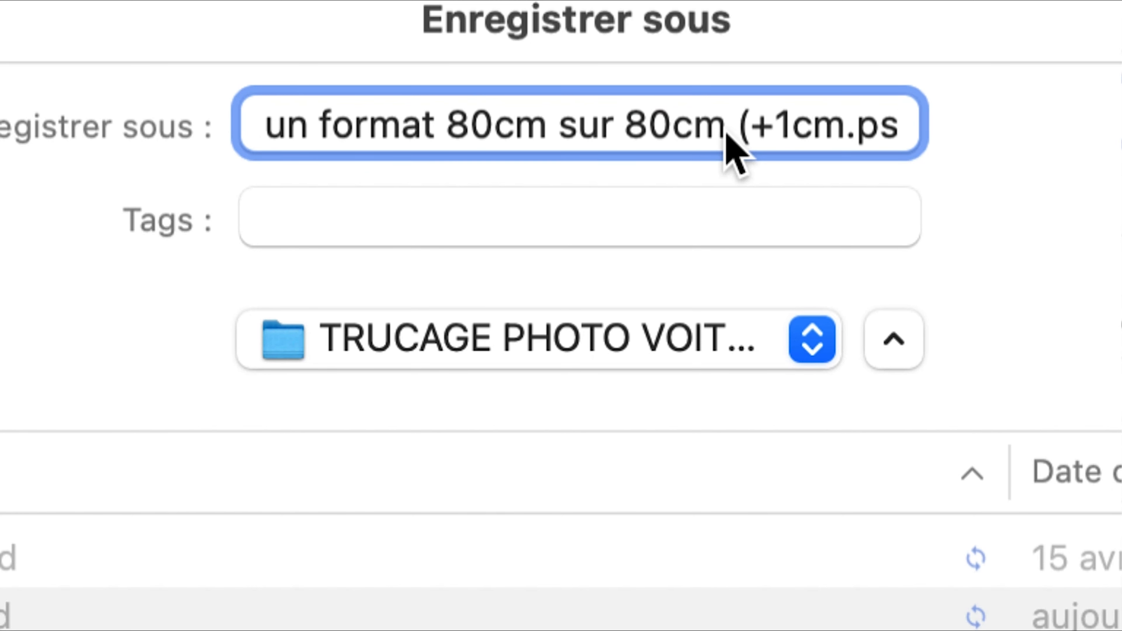
type(")")
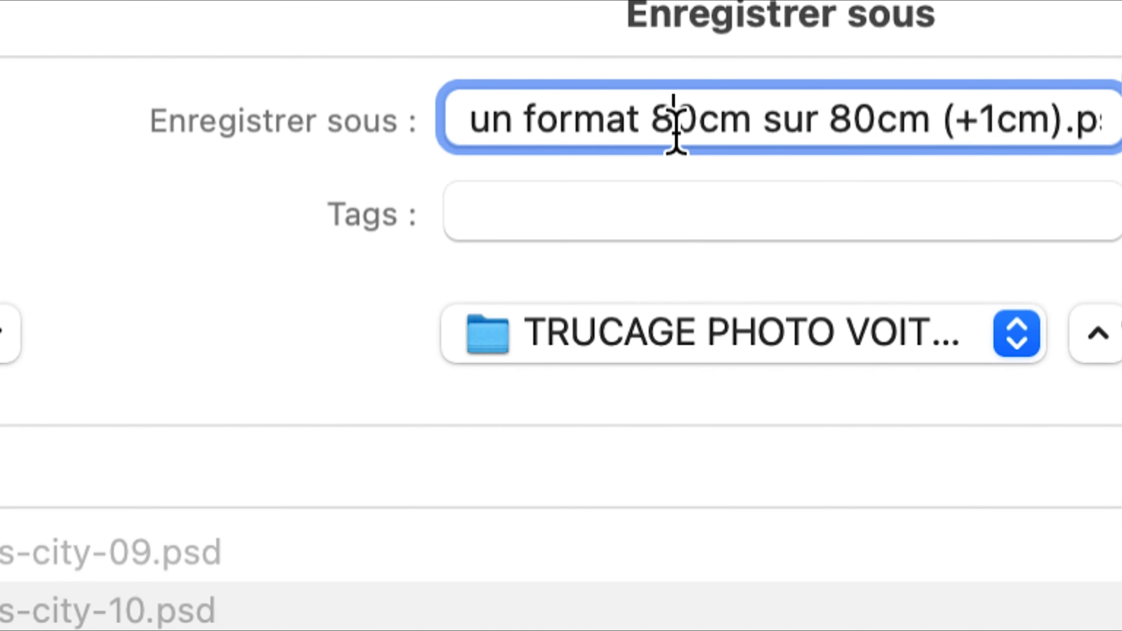
key("super+Left")
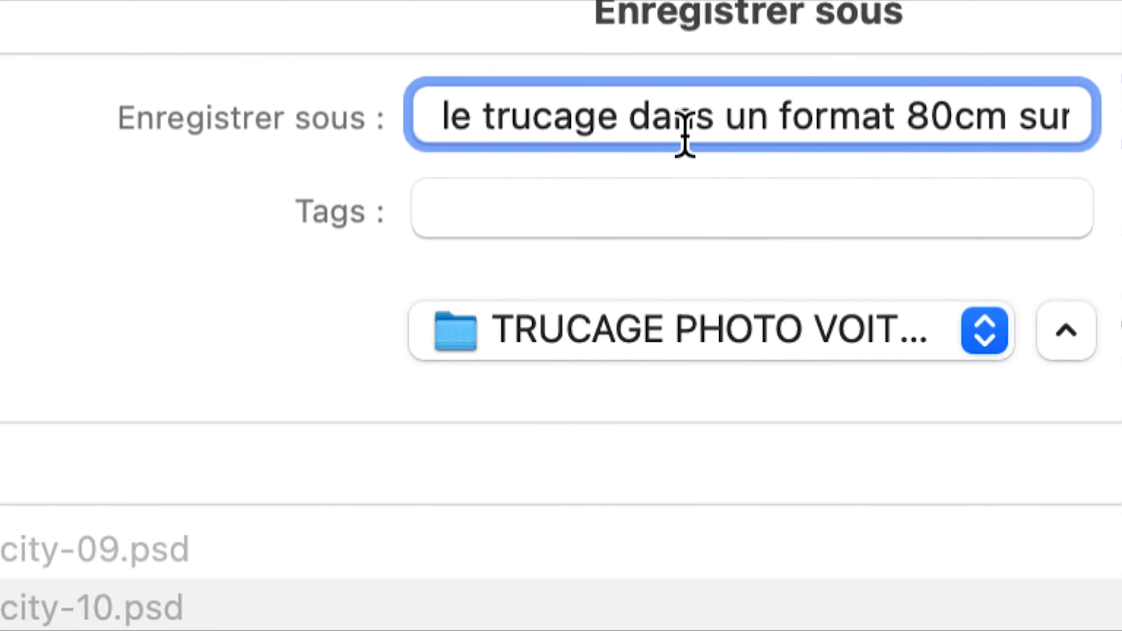
key("super+Right")
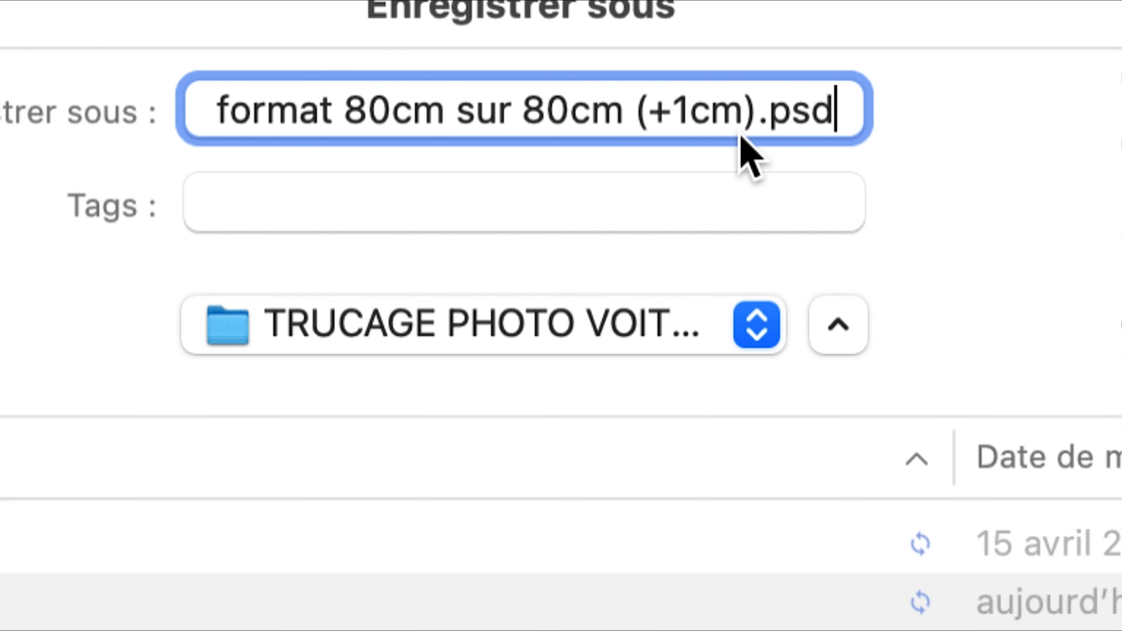
left_click(741, 129)
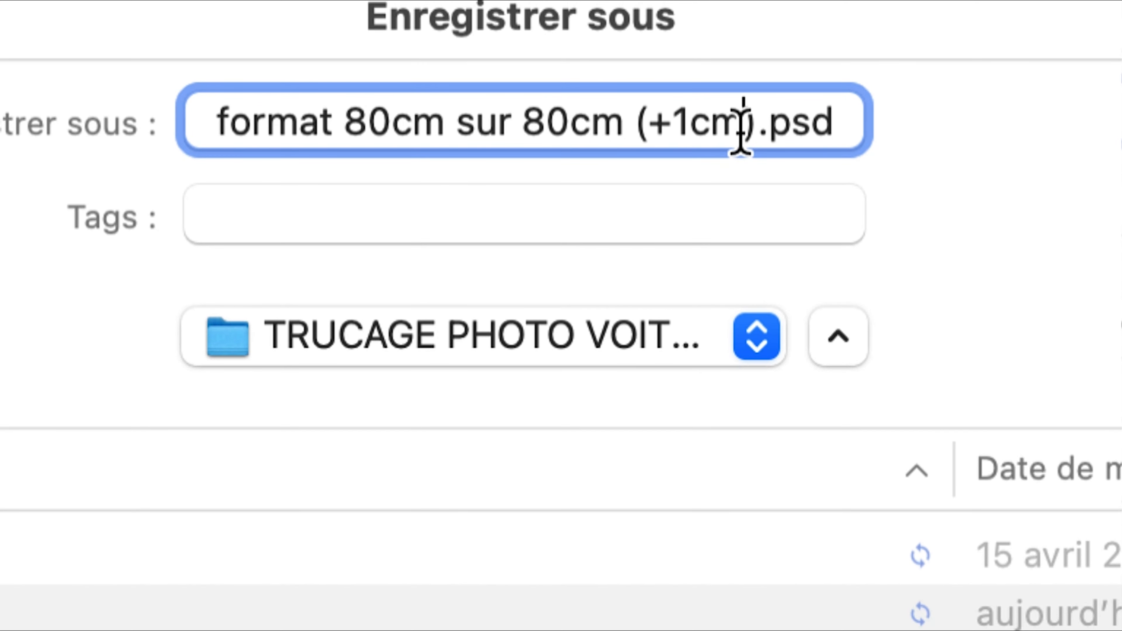
type("de fond perdu")
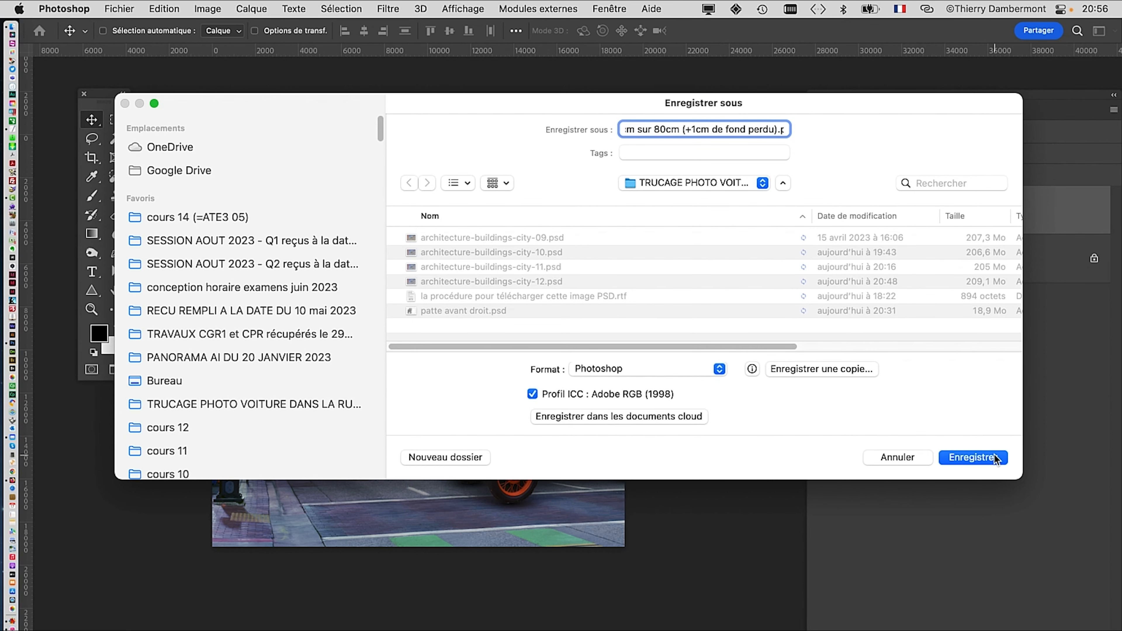
left_click(994, 459)
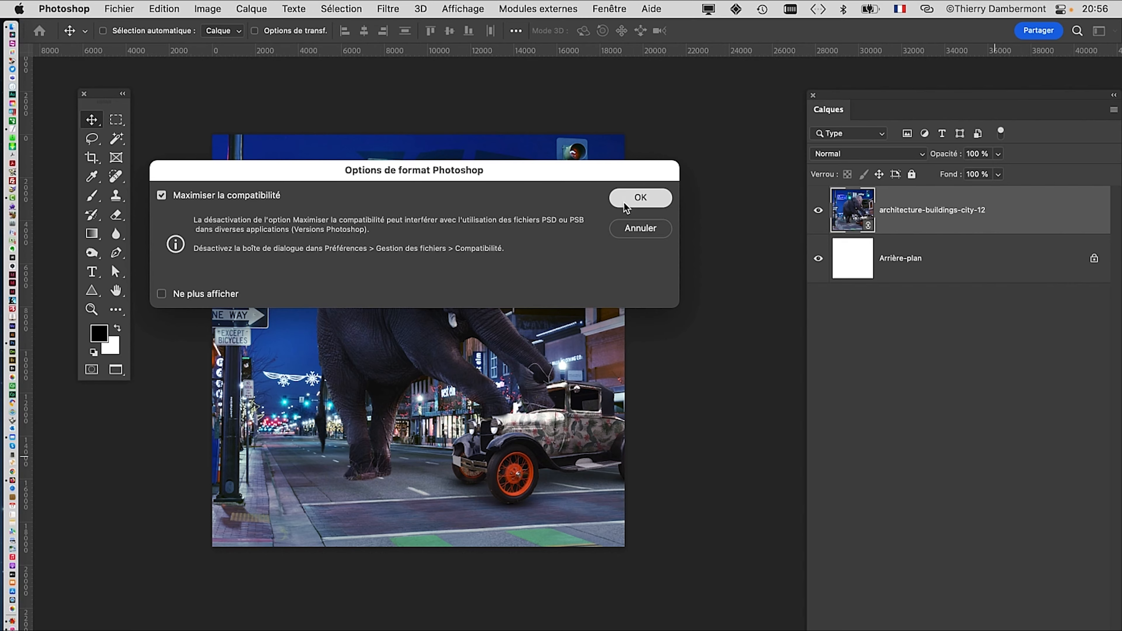
key("Return")
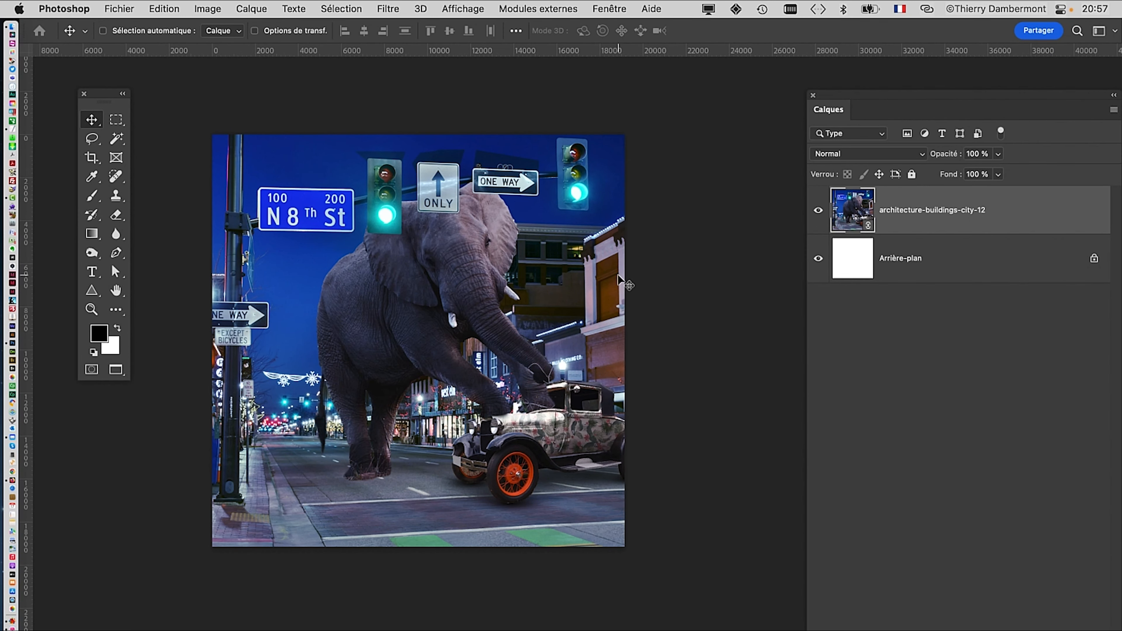
Try the large document format for saving the document, restore the Photoshop format, and cancel saving
key("shift+super+s")
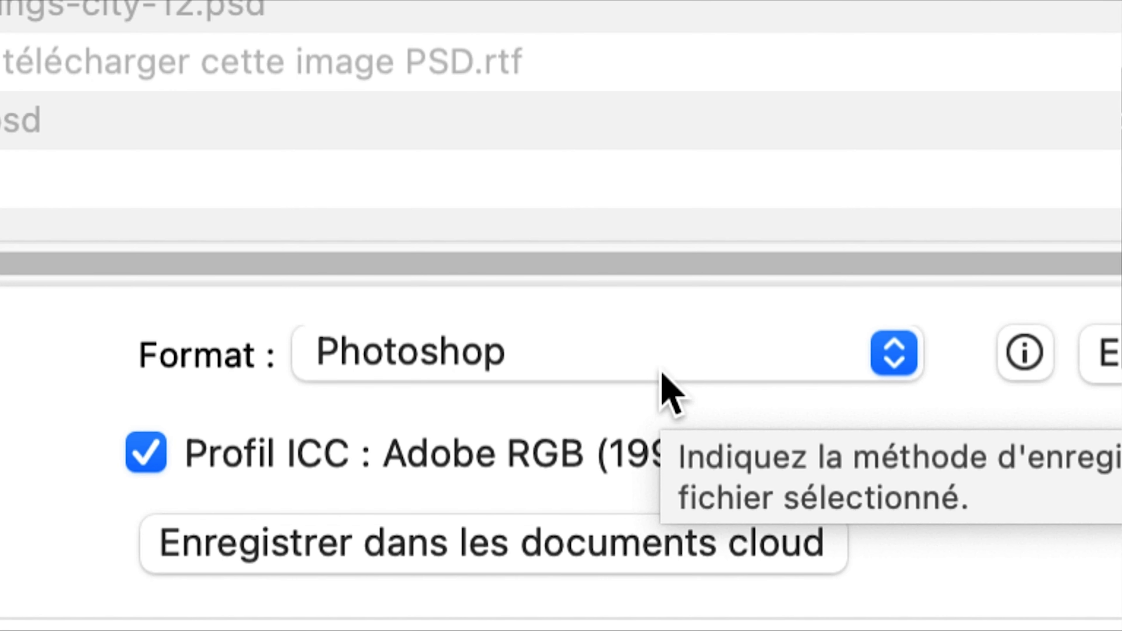
left_click(661, 373)
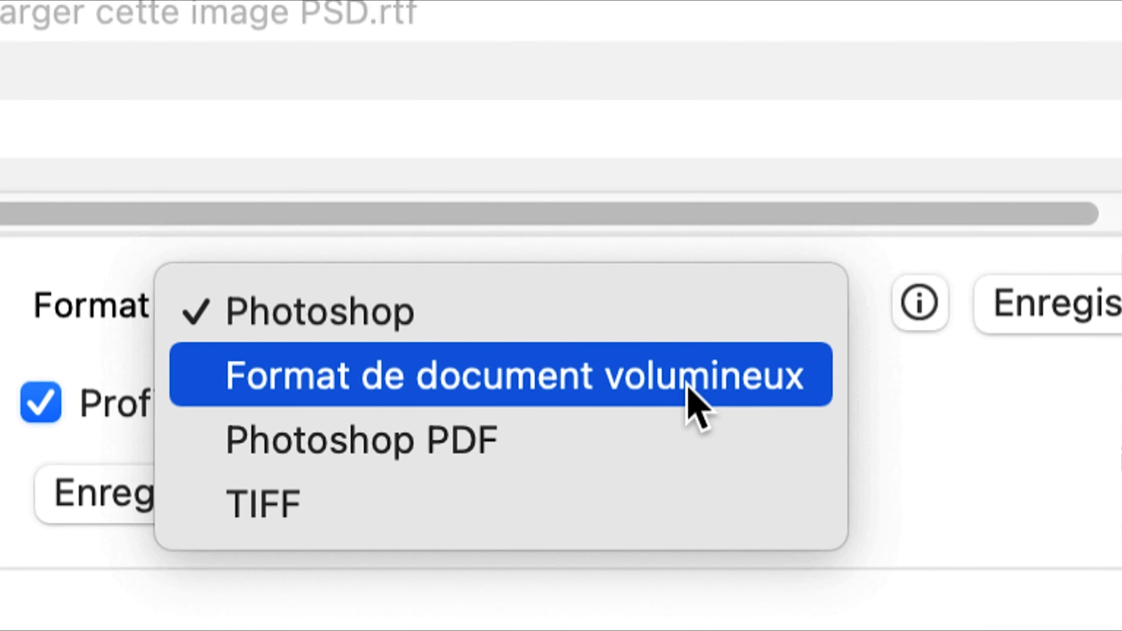
left_click(811, 436)
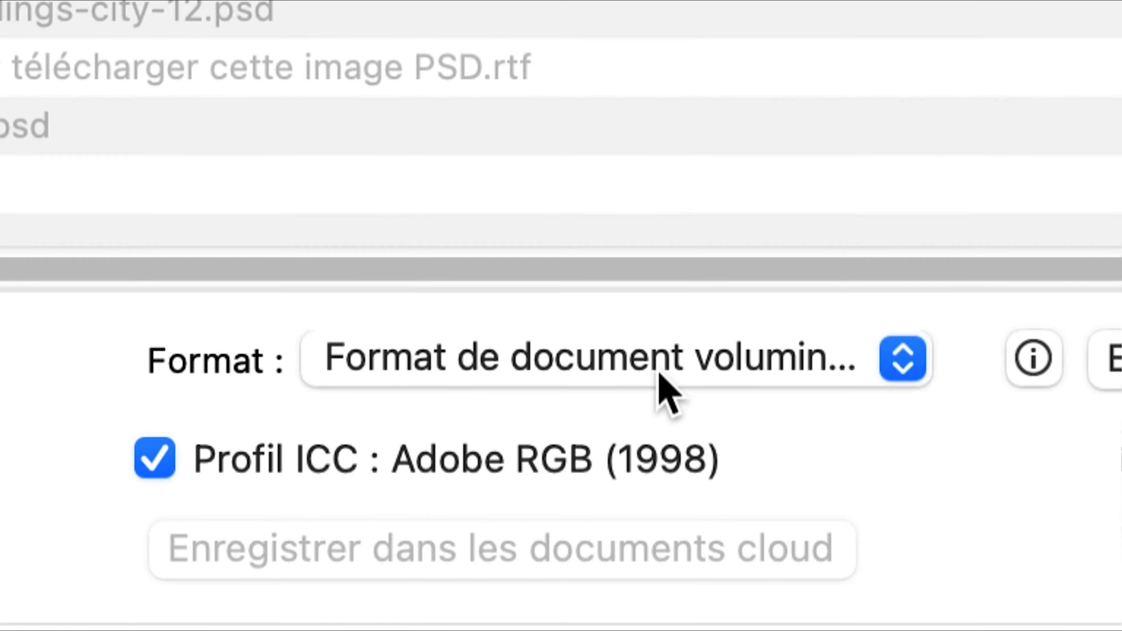
left_click(656, 370)
left_click(657, 359)
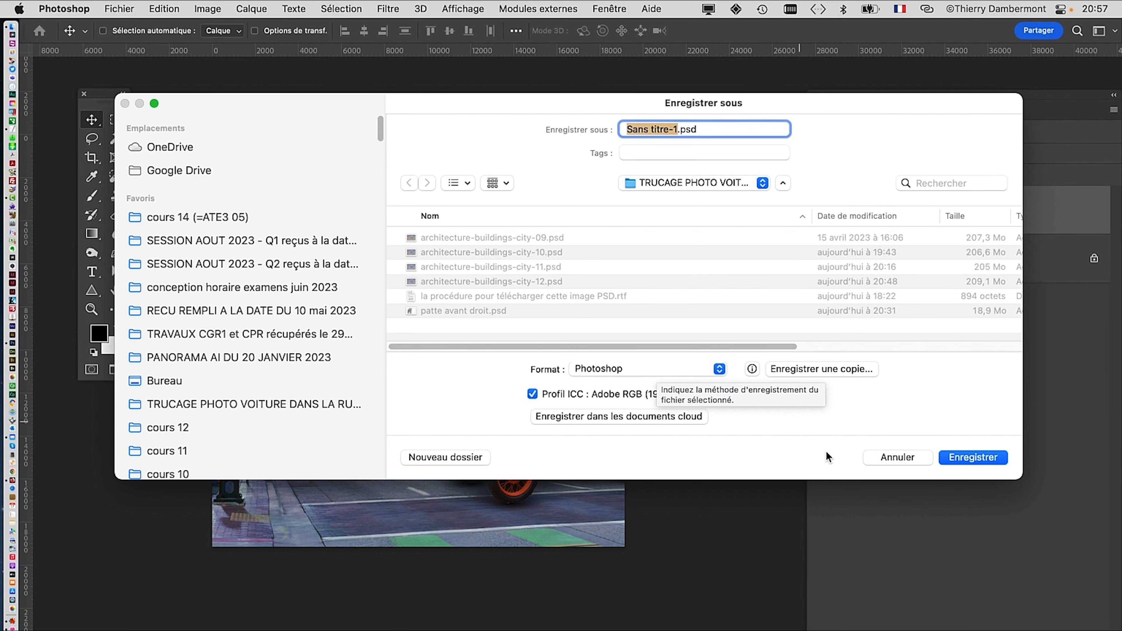
left_click(887, 456)
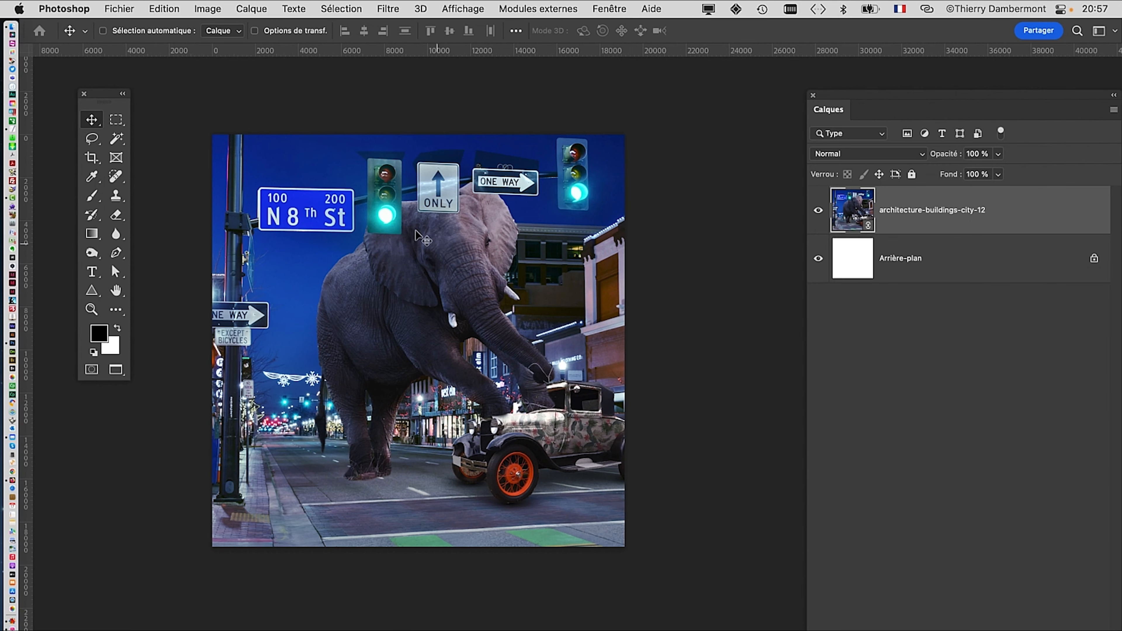
Resample the image to 300 pixels per inch with automatic resampling, expressing its dimensions in centimetres at 81 × 81 cm
left_click(219, 8)
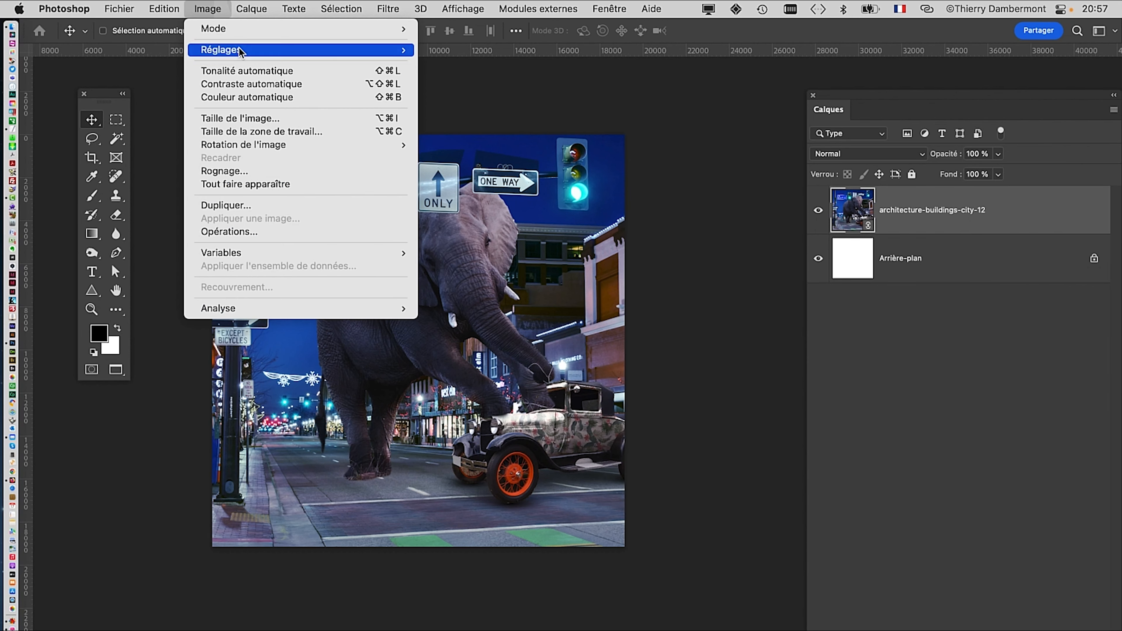
left_click(261, 118)
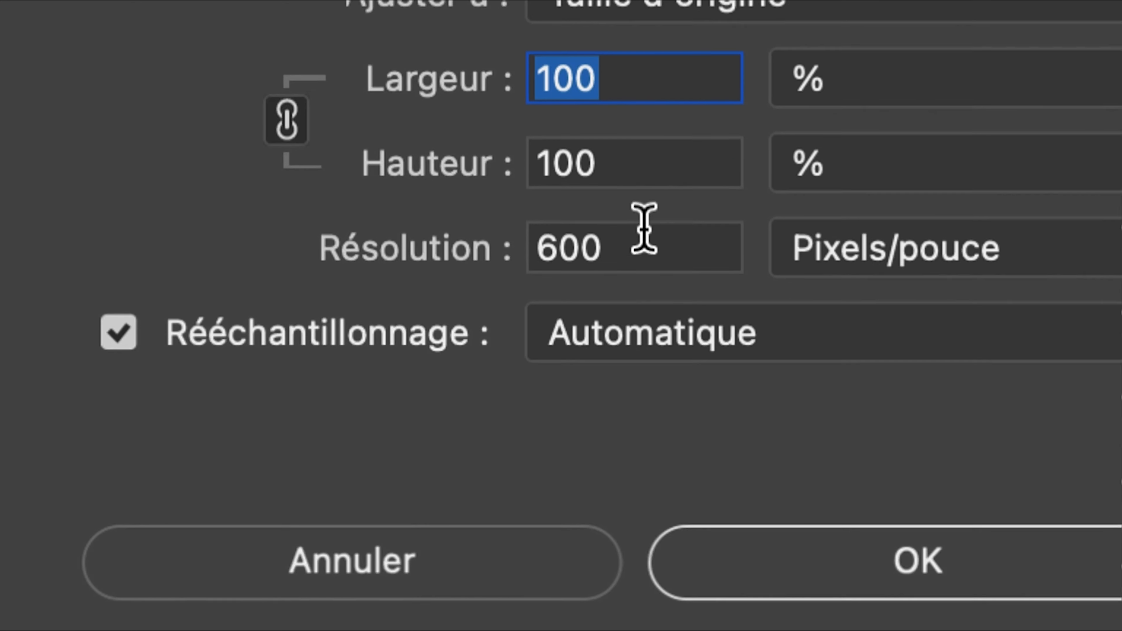
left_click(643, 230)
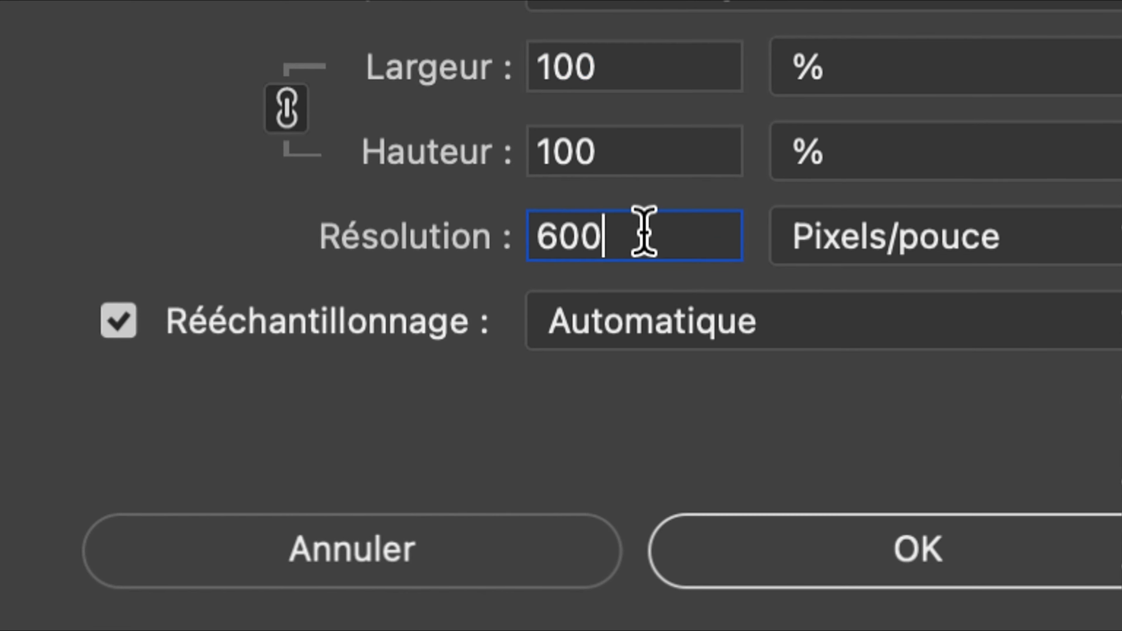
double_click(645, 232)
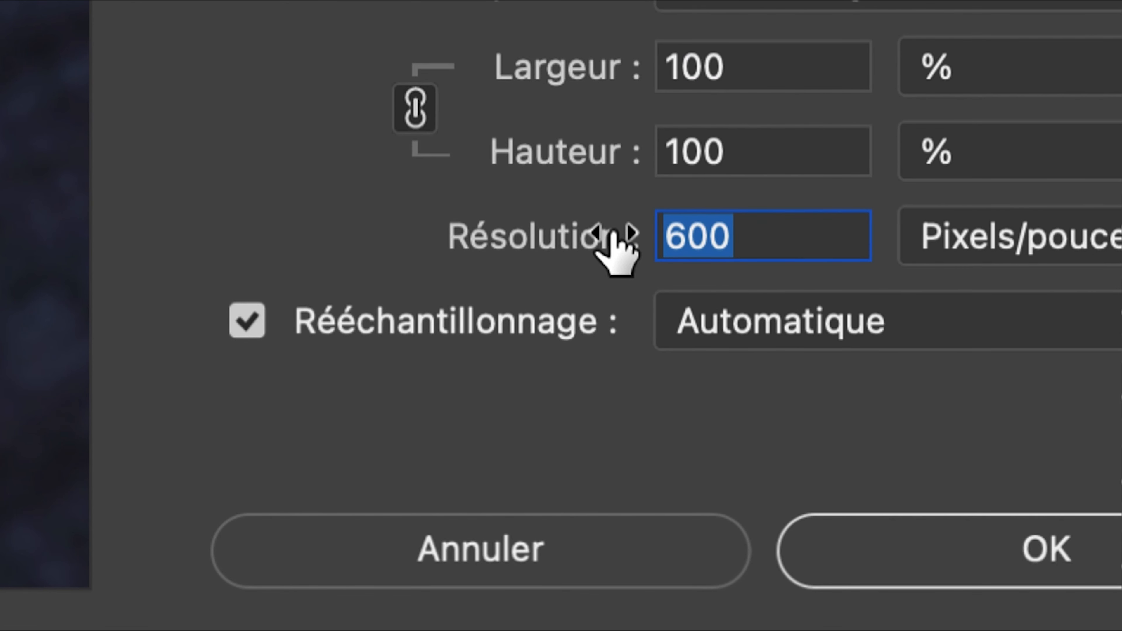
type("300")
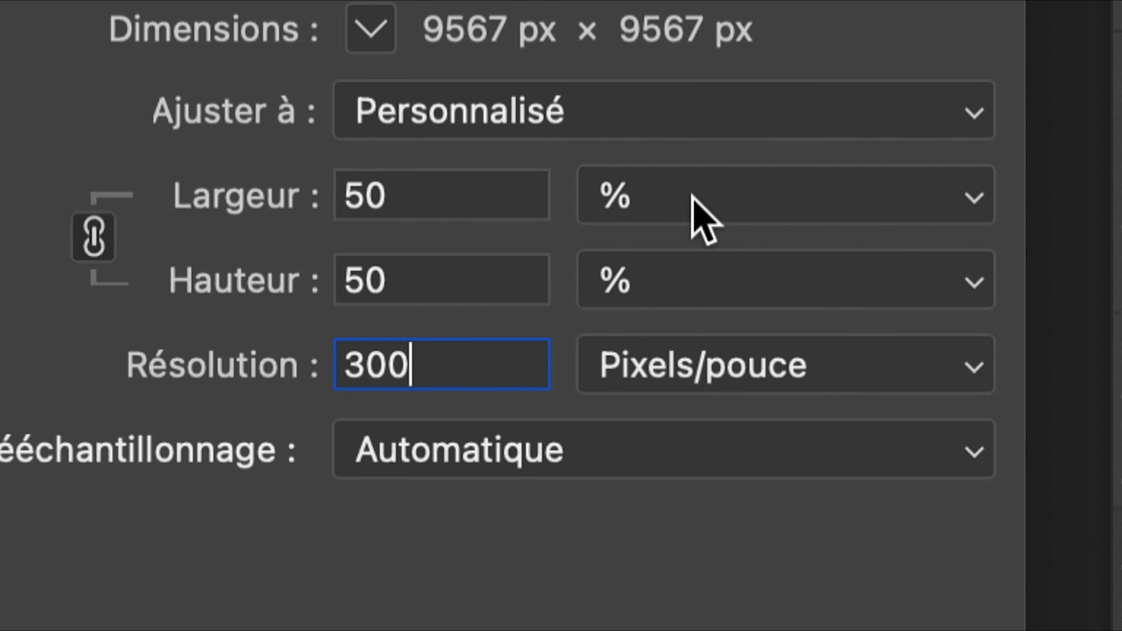
left_click(696, 197)
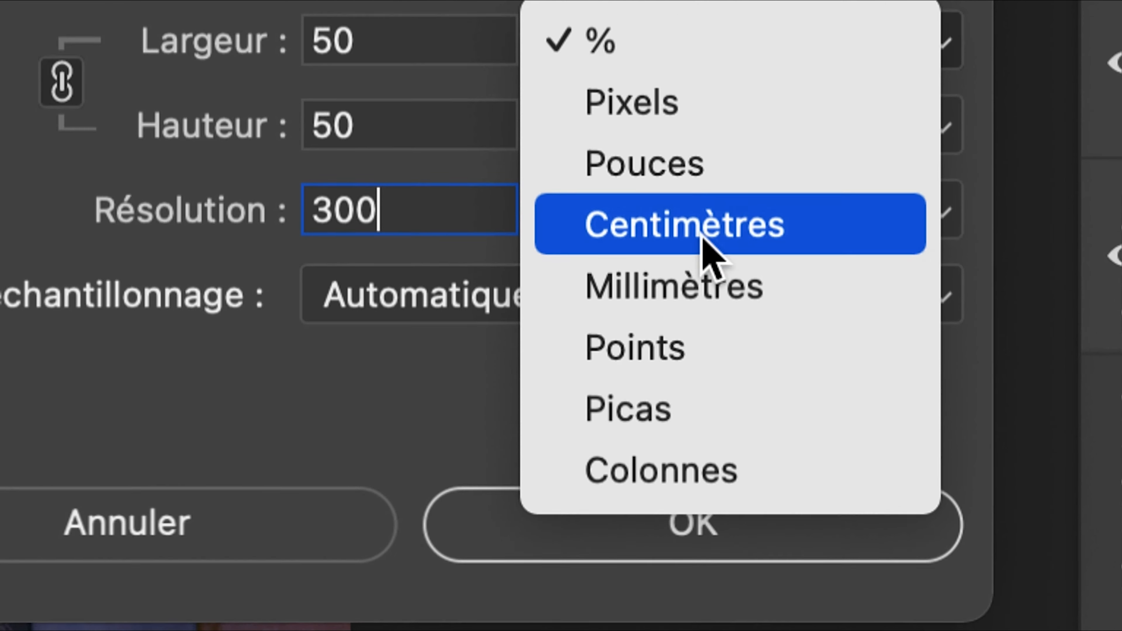
left_click(725, 393)
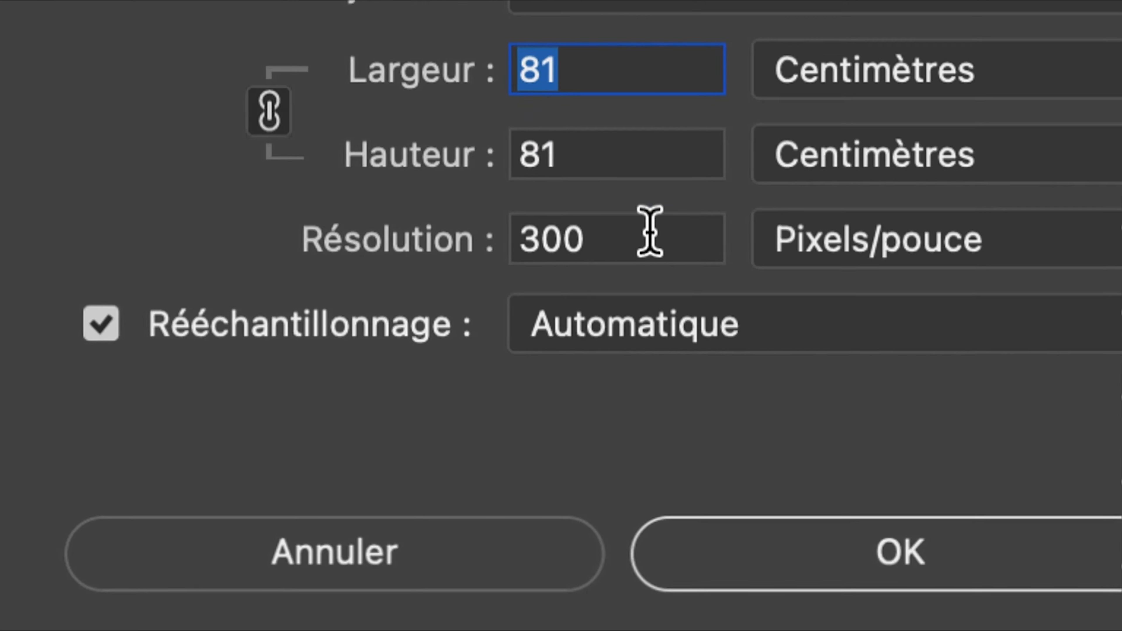
left_click_drag(477, 294, 282, 294)
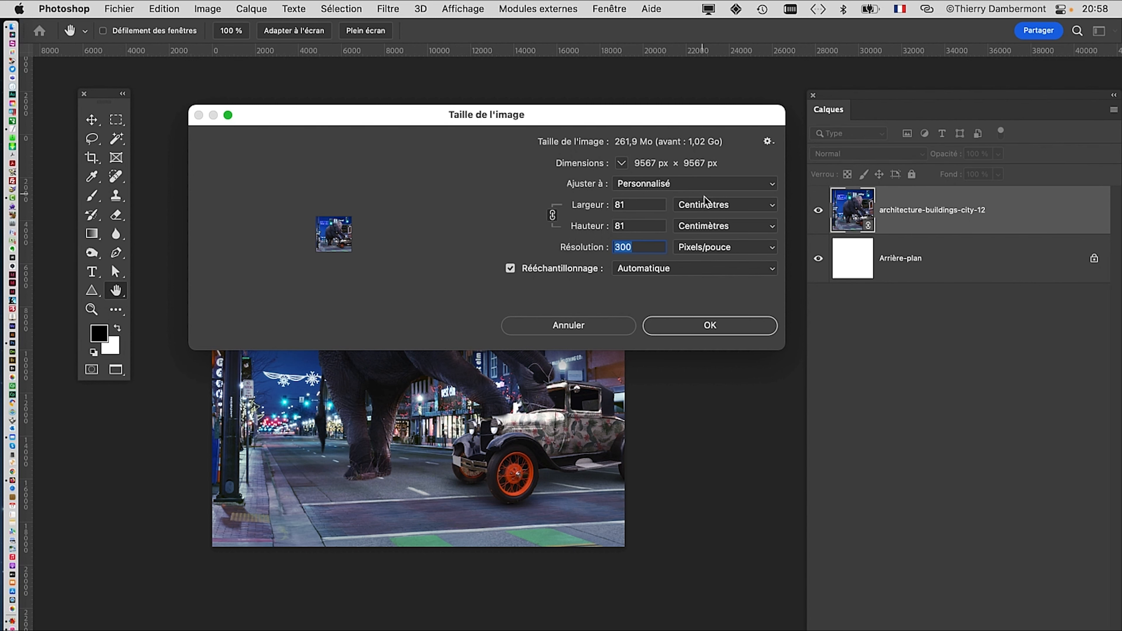
left_click(741, 330)
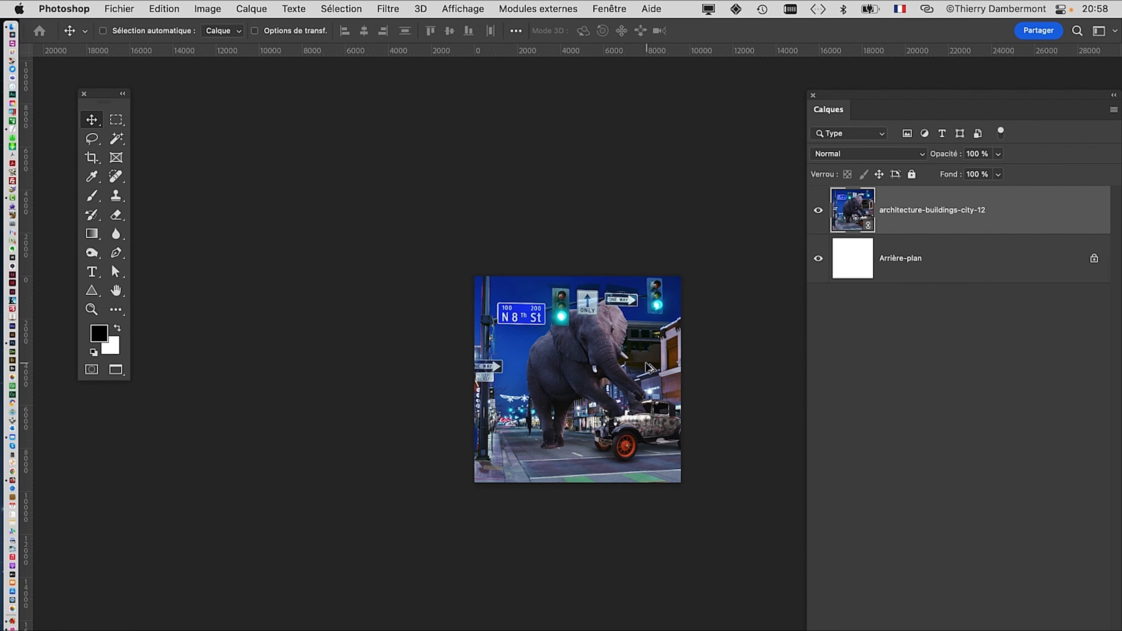
Save the document in Photoshop format as "format 81cm sur 81cm recadré - 01" with maximized compatibility
scroll(650, 368, "up", 5)
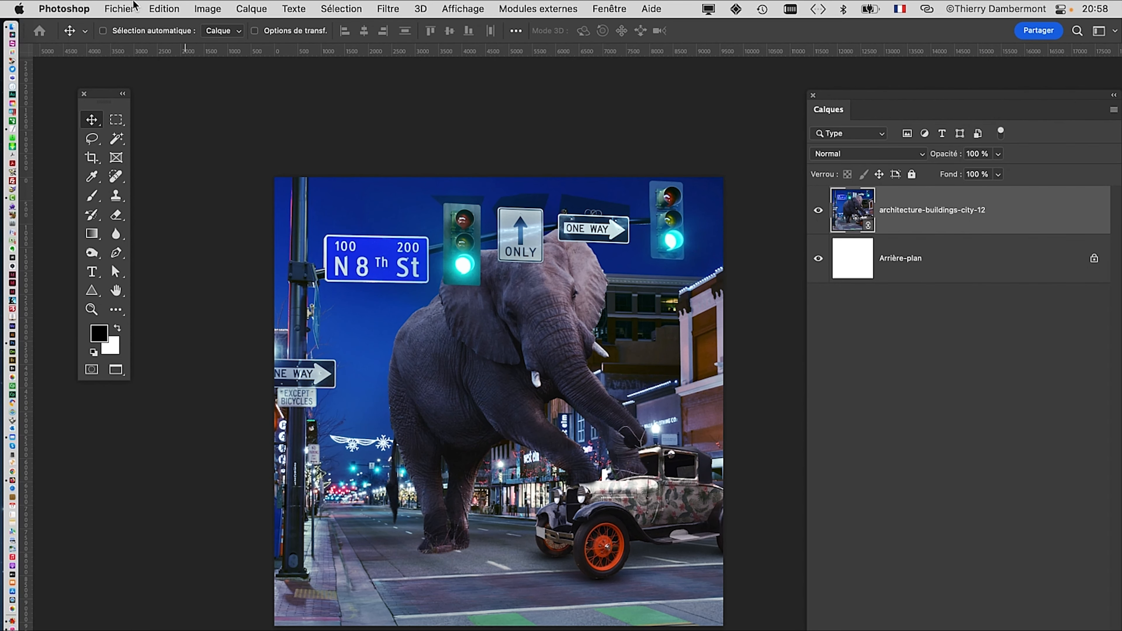
left_click(134, 7)
left_click(141, 171)
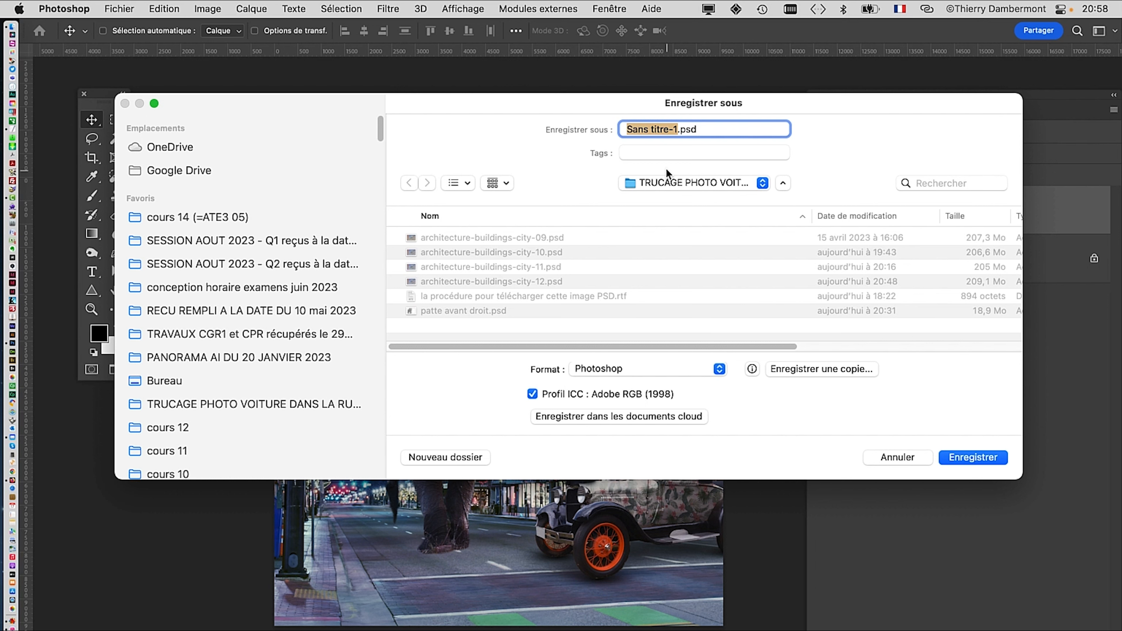
type("format 81cm sur 81cm recadré")
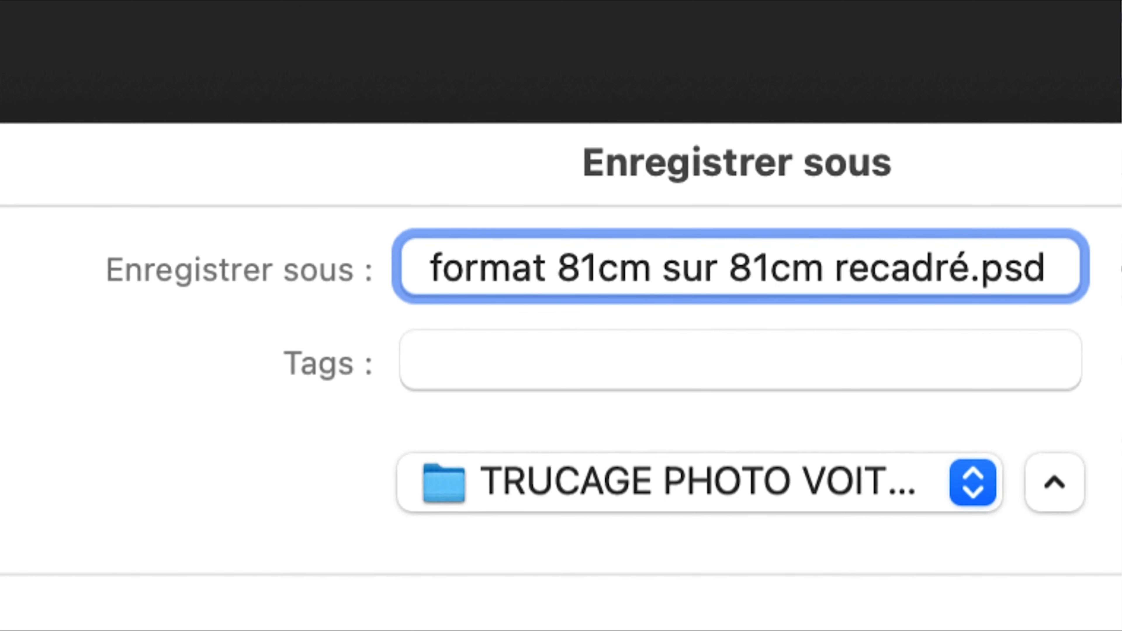
type(" - 01")
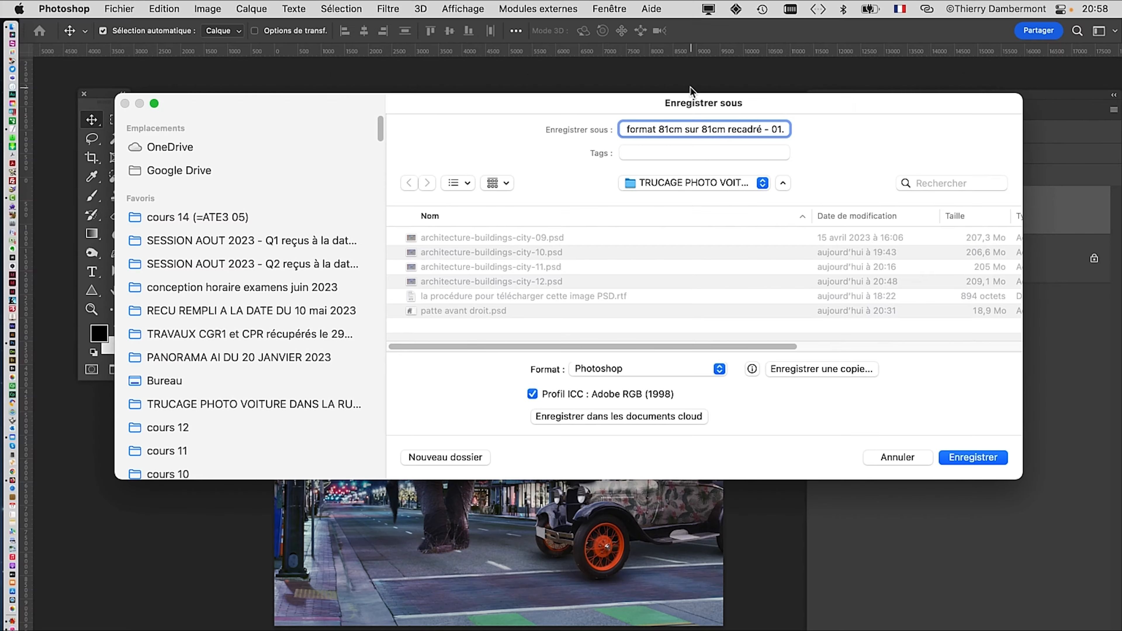
left_click(971, 458)
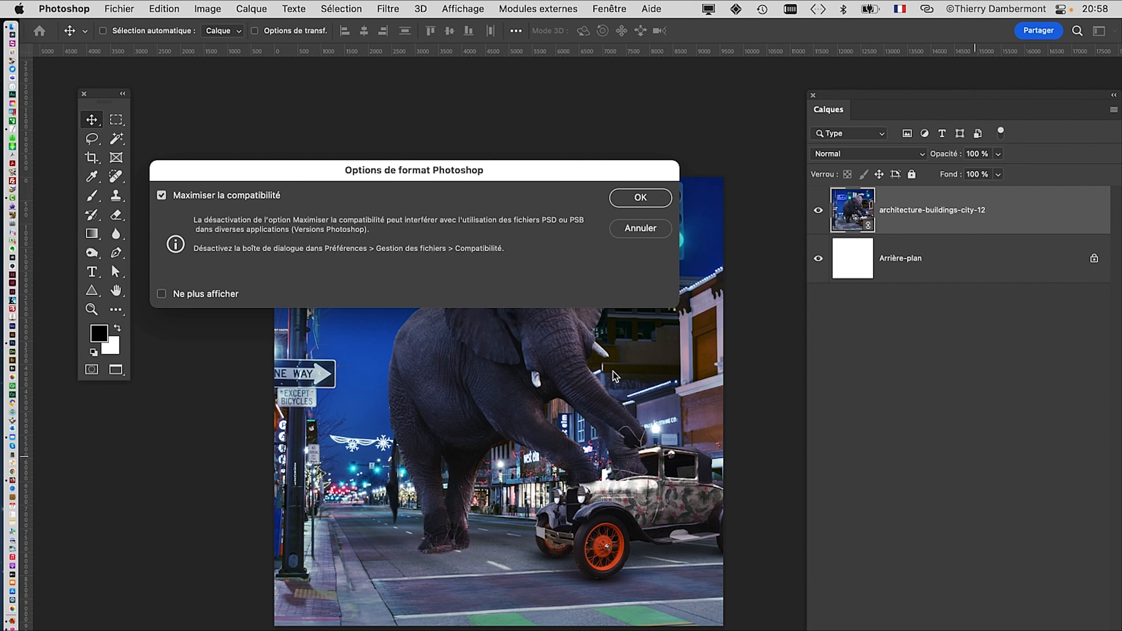
left_click(620, 198)
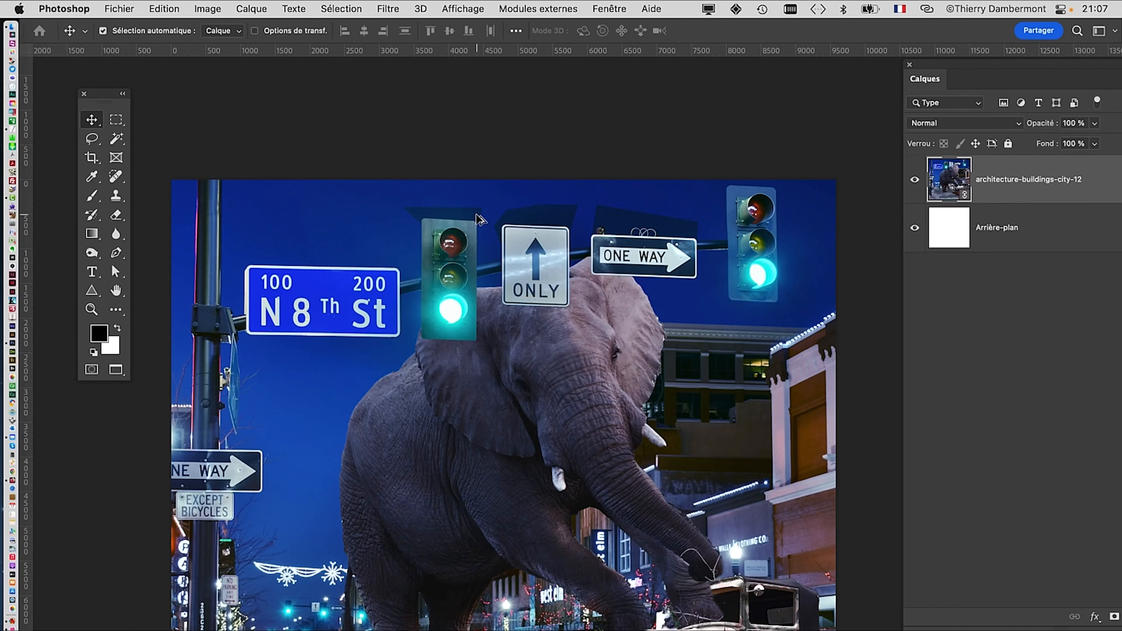
Check the document's colour mode and bit depth
key("super+minus")
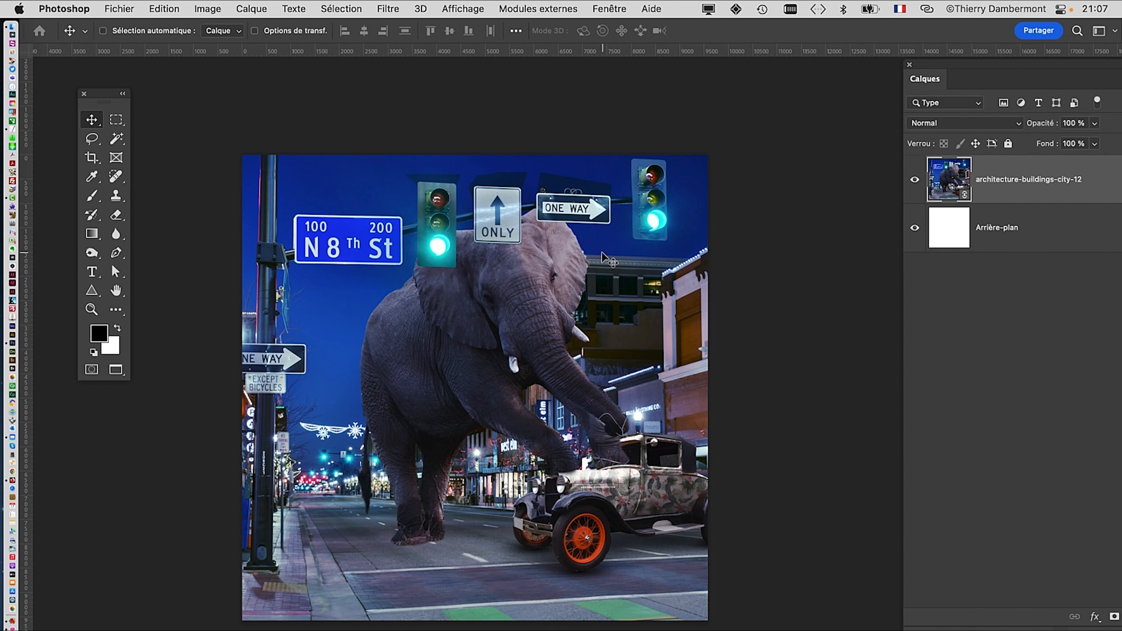
left_click_drag(547, 288, 575, 236)
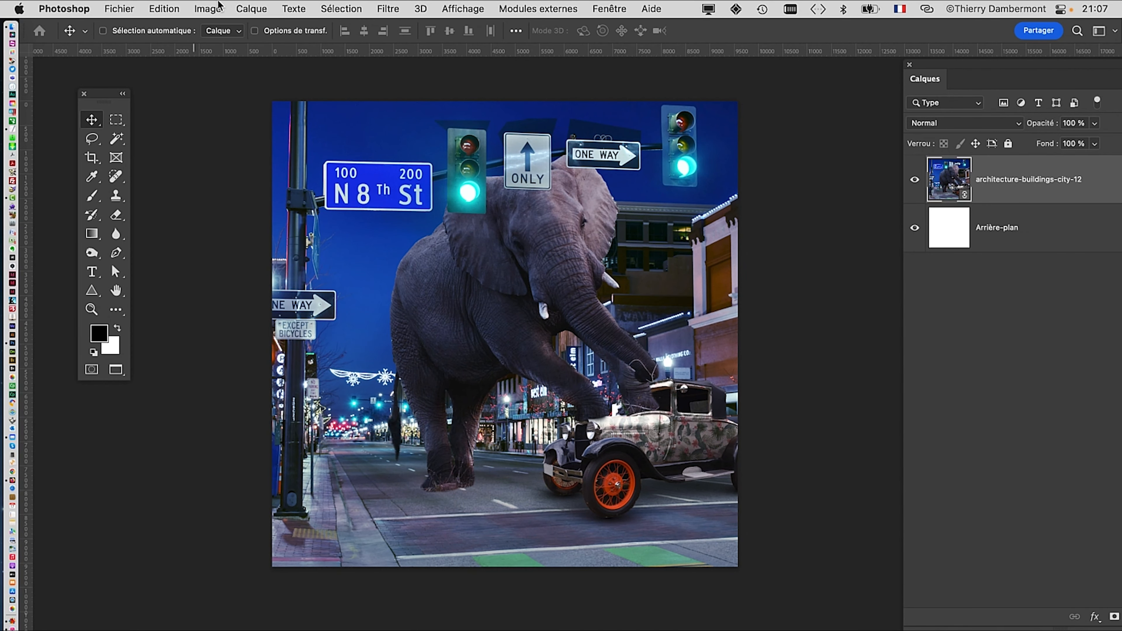
left_click(207, 9)
mouse_move(219, 31)
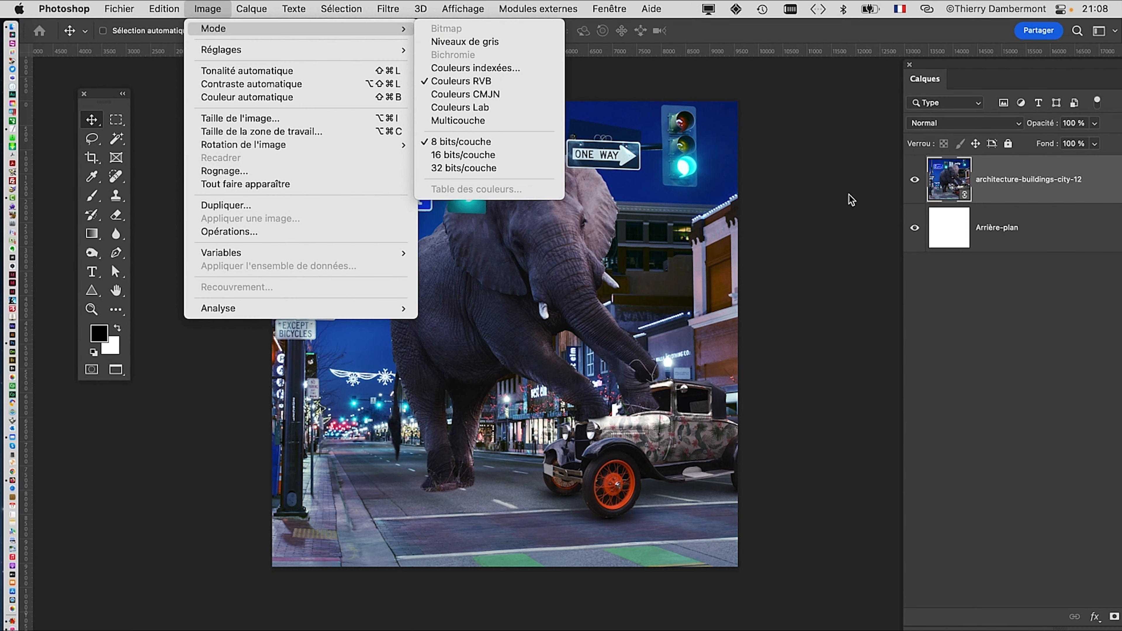
left_click(848, 195)
Save the document under the same name in Photoshop PDF format and continue to the Adobe PDF settings
left_click(127, 6)
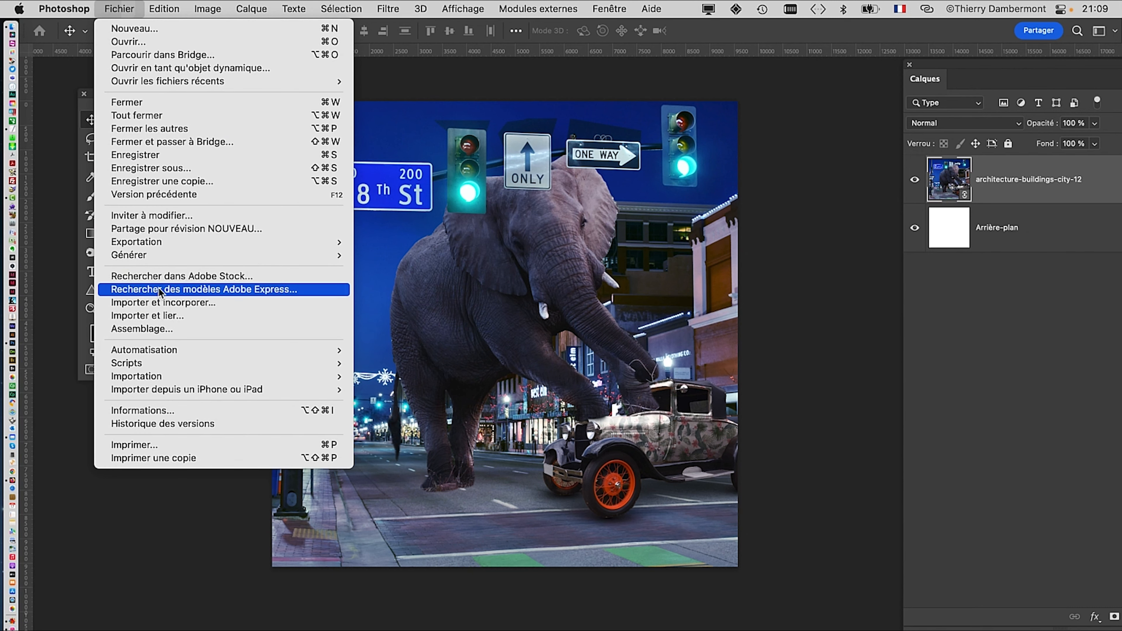
left_click(161, 171)
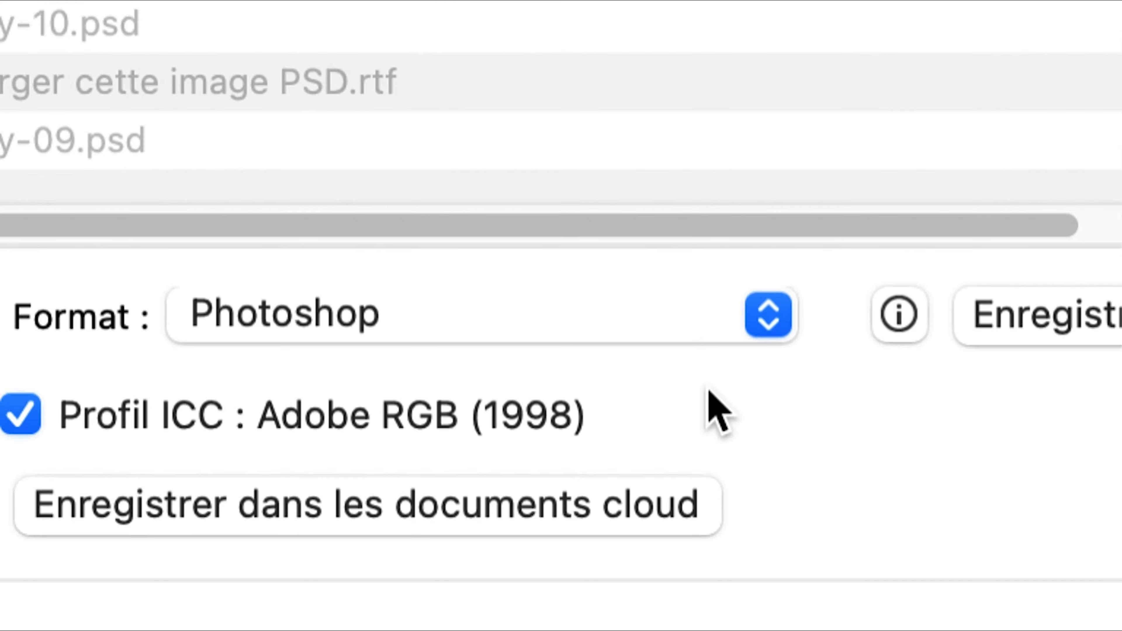
left_click(720, 436)
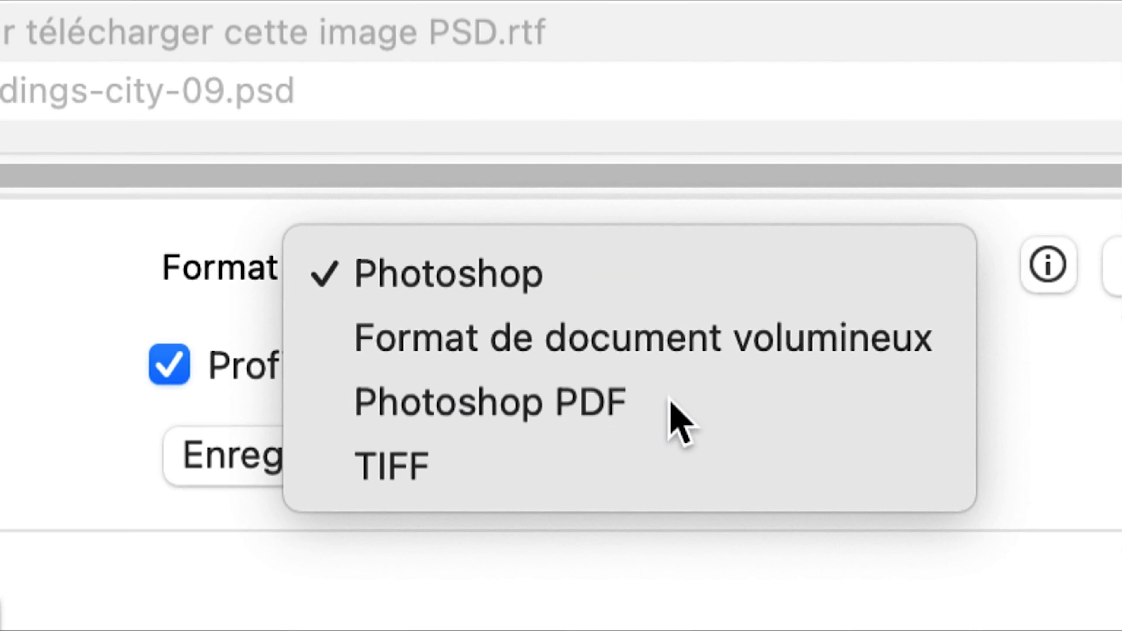
left_click(627, 504)
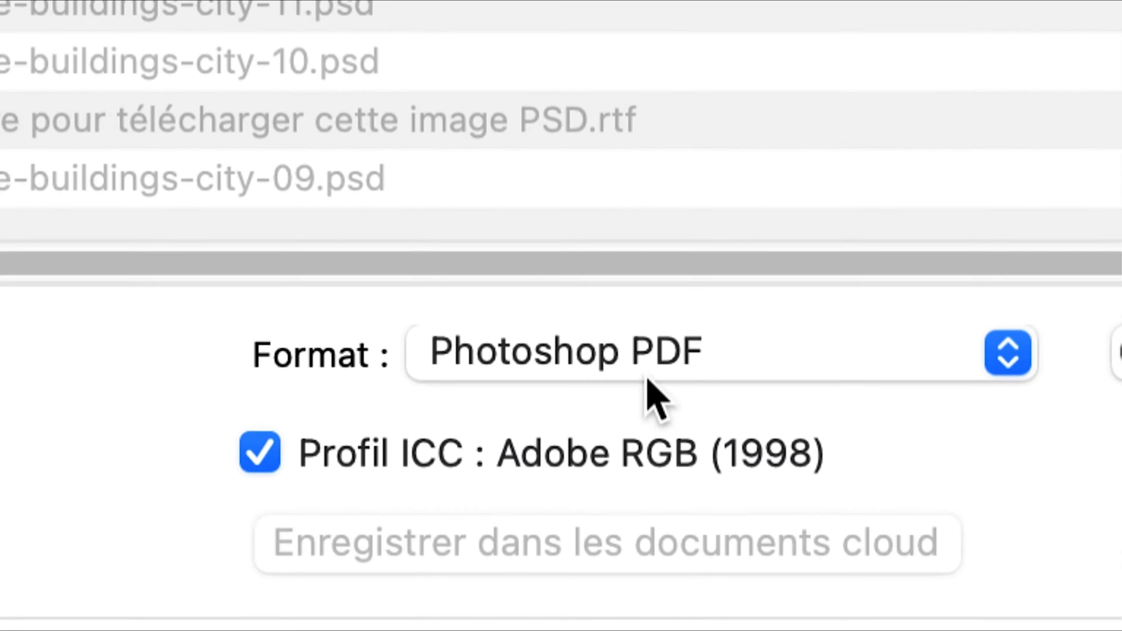
key("Return")
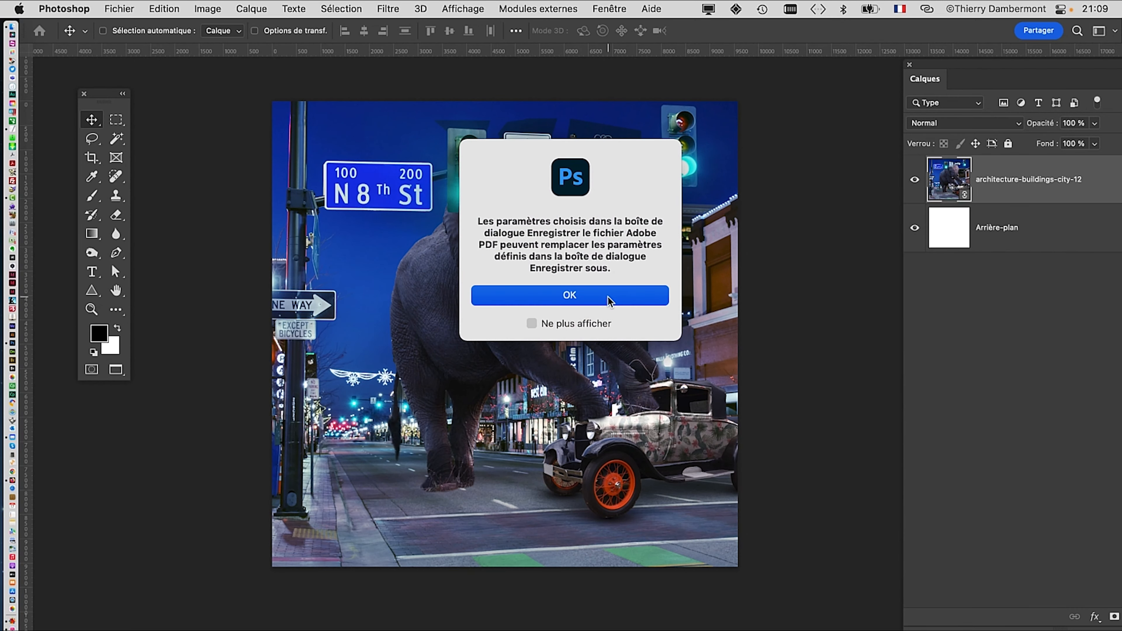
left_click(609, 299)
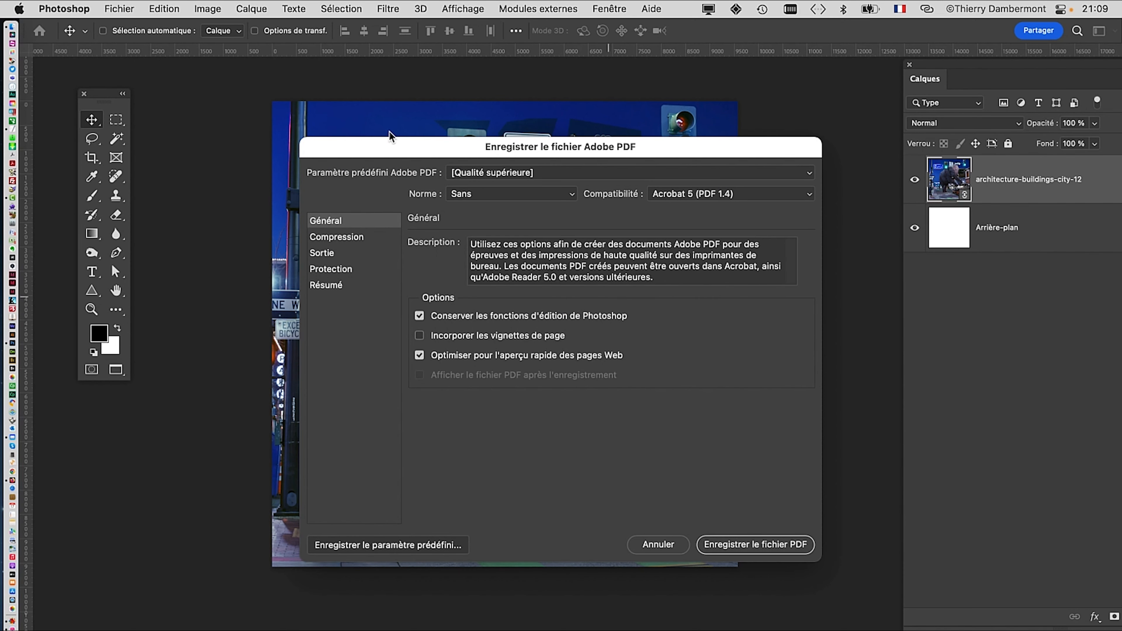
Set the PDF output to convert colours to the destination profile Coated FOGRA39 (ISO 12647-2:2004)
left_click_drag(390, 138, 340, 101)
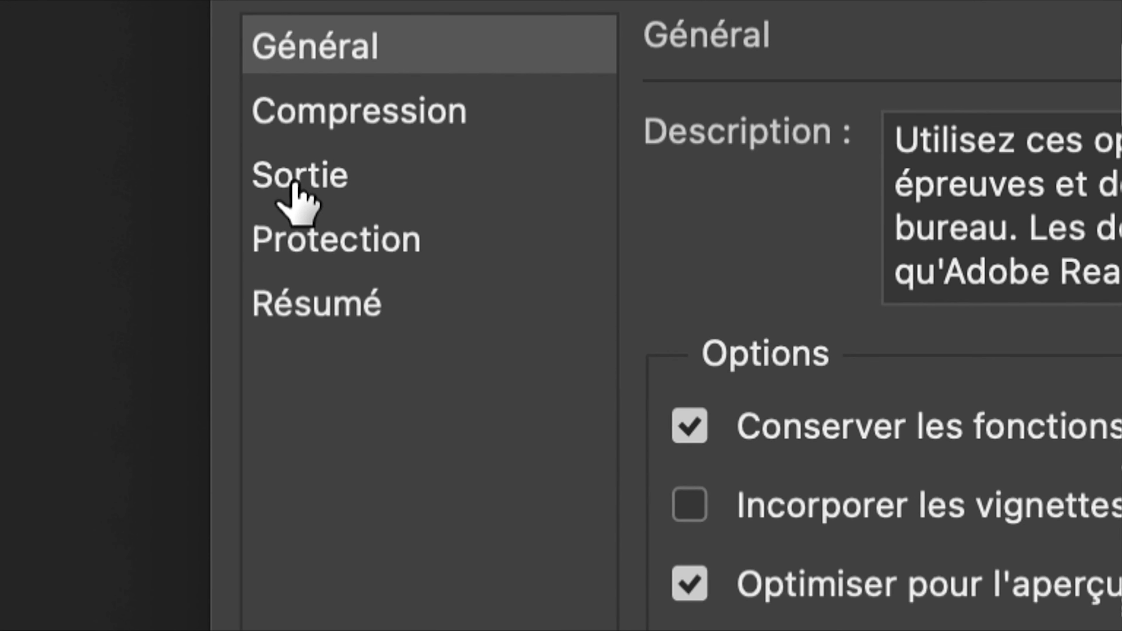
left_click(293, 185)
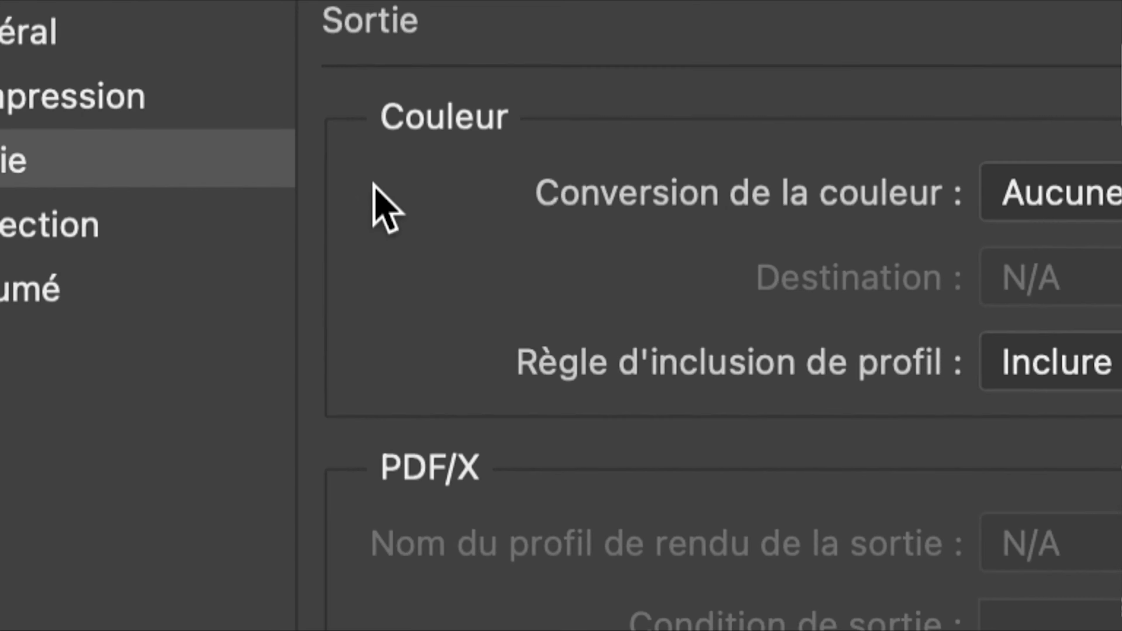
left_click(1082, 193)
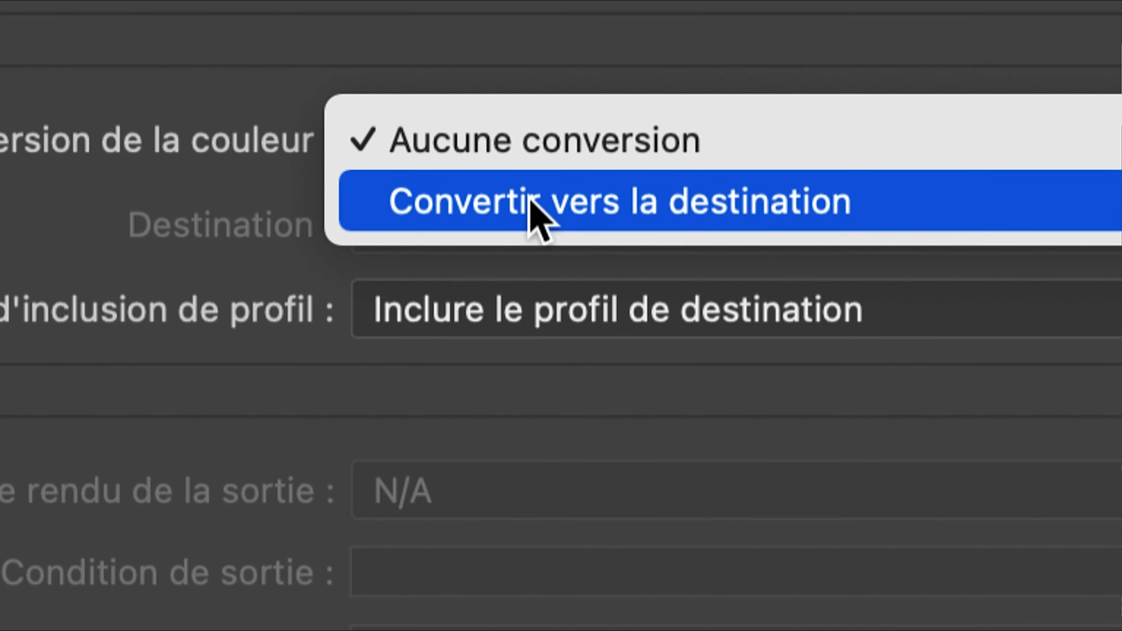
left_click(530, 198)
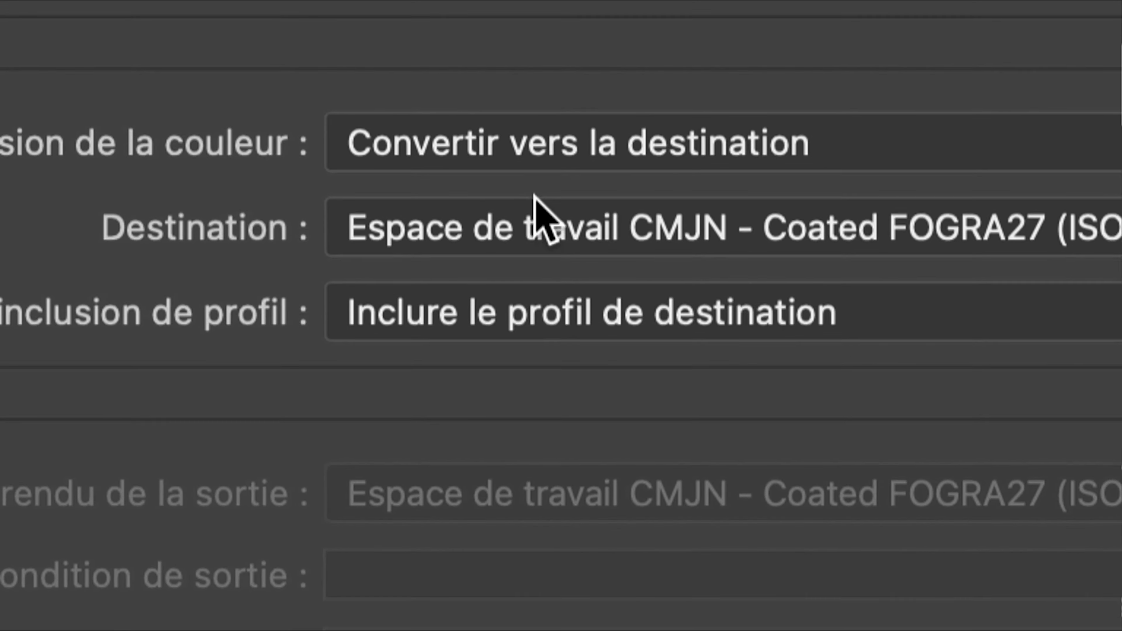
left_click(516, 272)
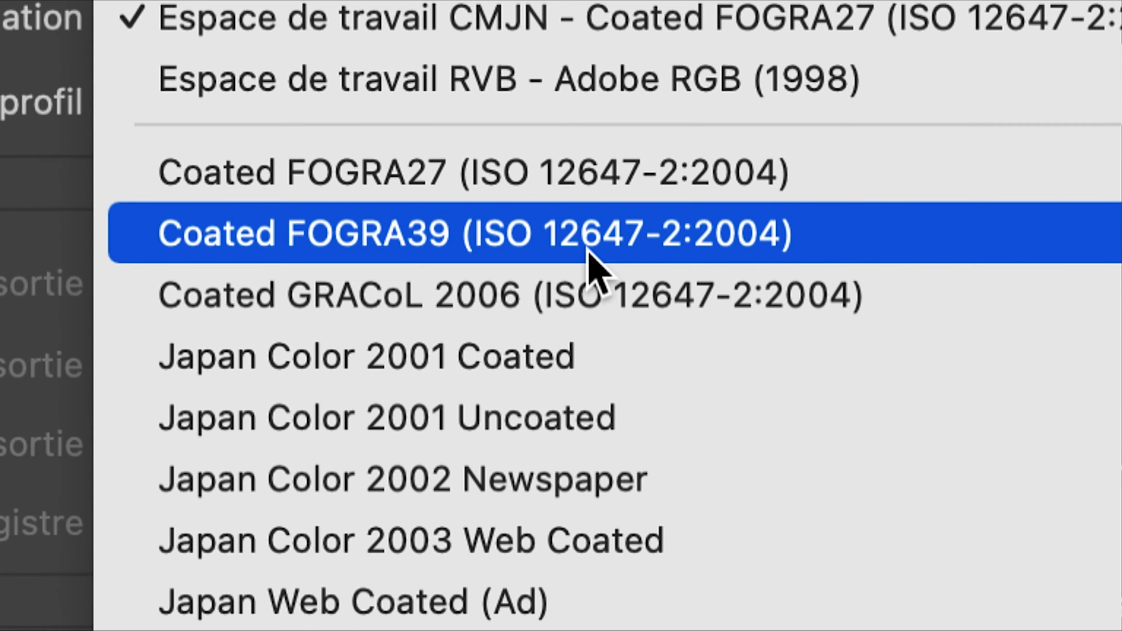
left_click(587, 247)
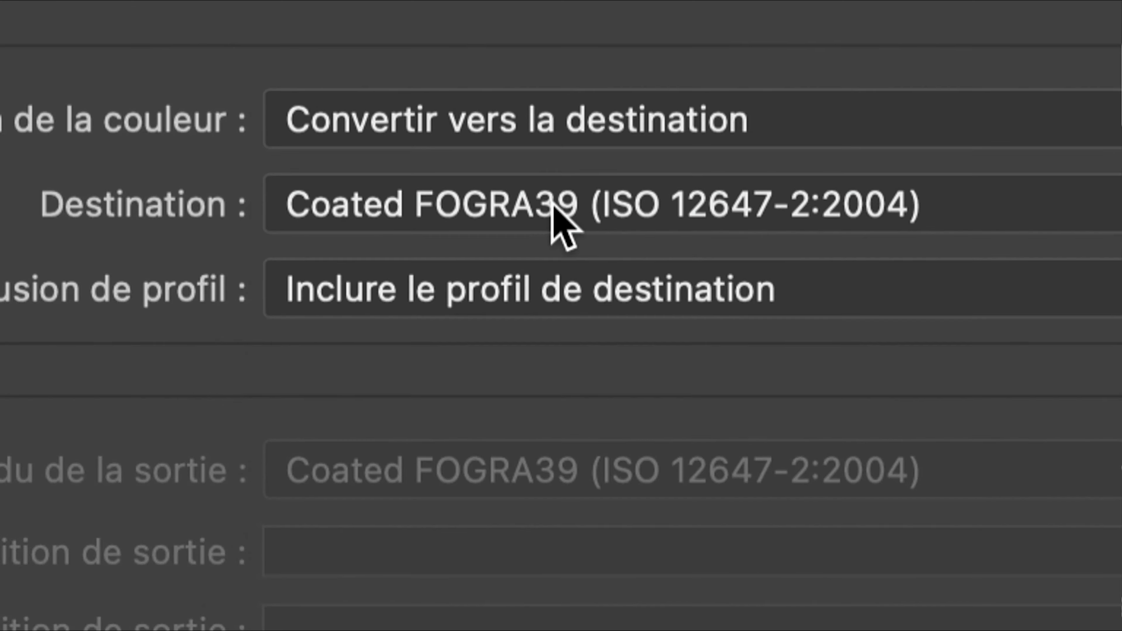
Change the PDF output's destination profile to Euroscale Coated v2
left_click(556, 220)
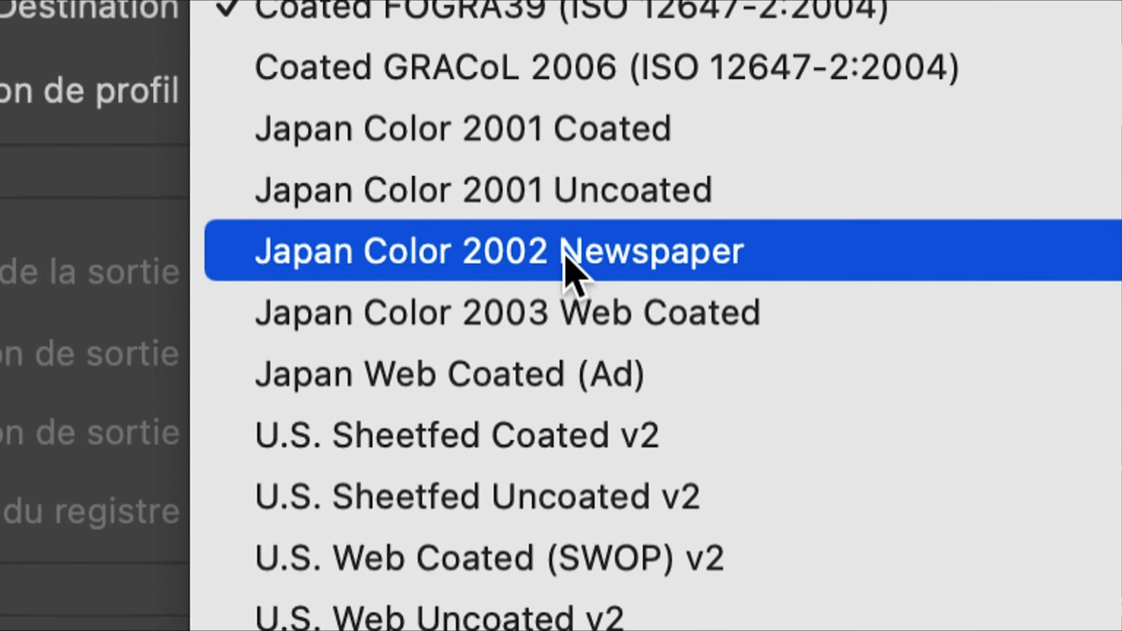
scroll(571, 276, "down", 5)
scroll(565, 270, "down", 8)
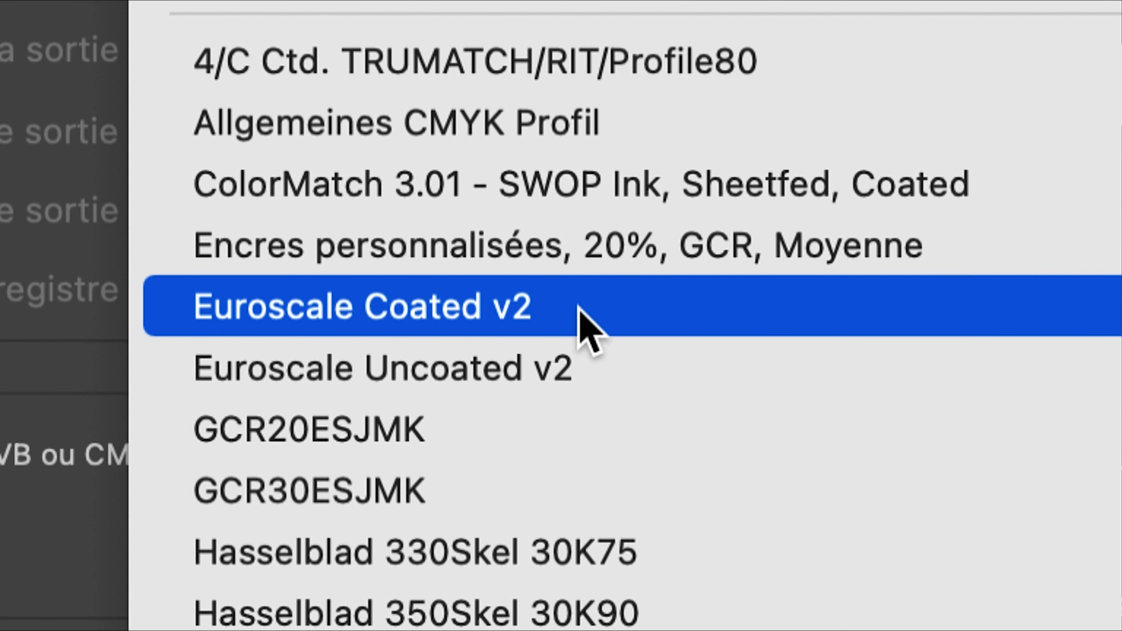
left_click(578, 307)
Include the destination profile in the PDF output and save the Adobe PDF file, accepting the compatibility prompt
left_click(546, 243)
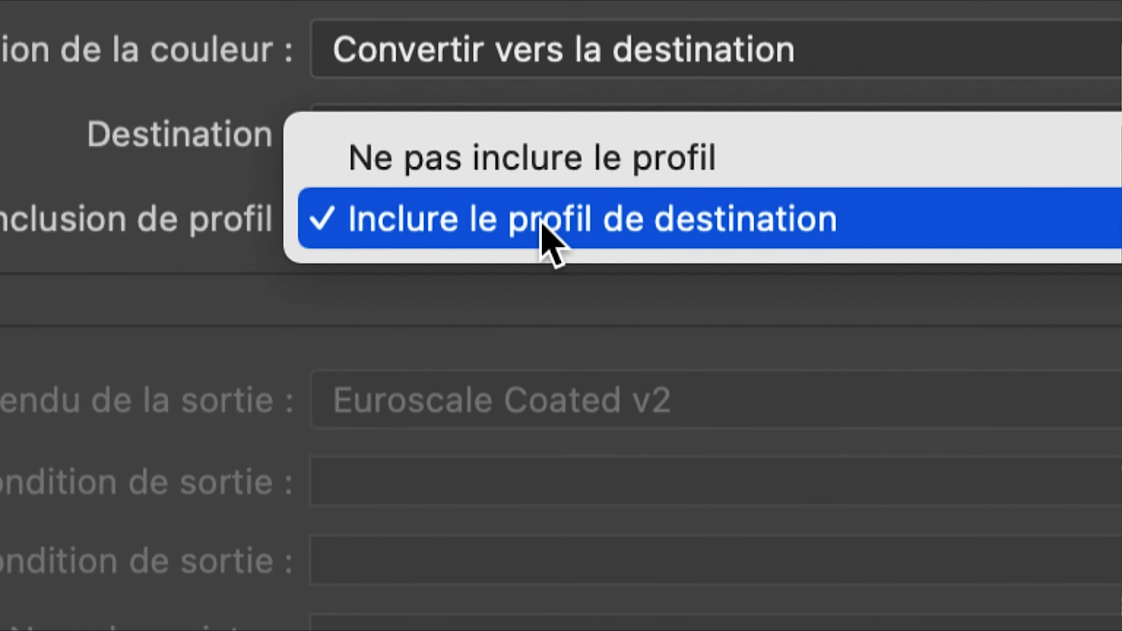
left_click(548, 239)
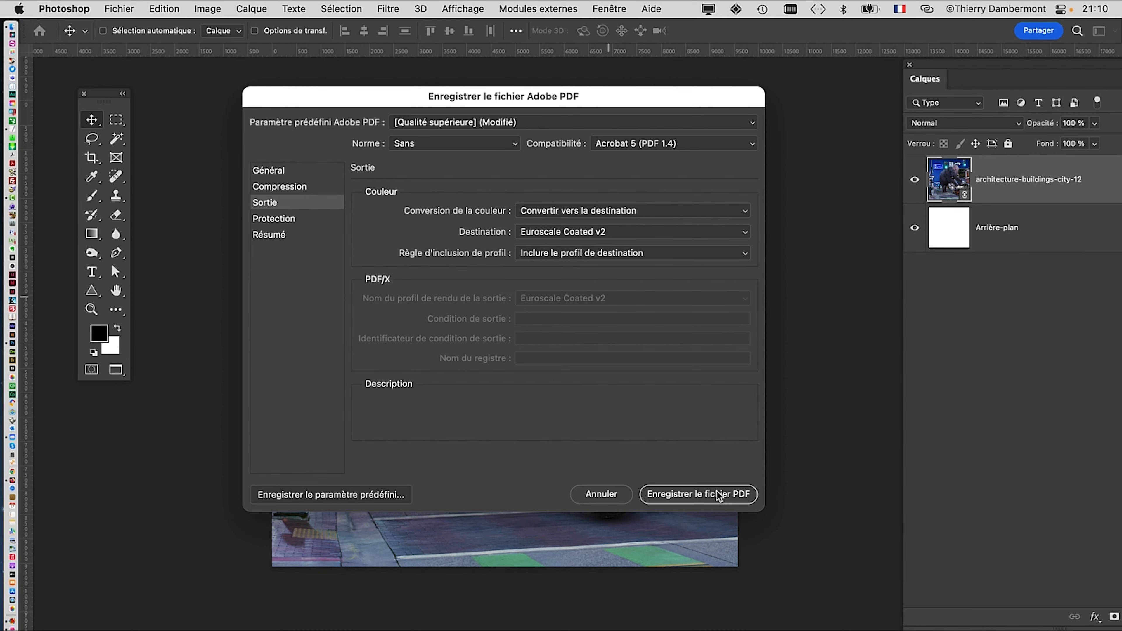
left_click(742, 491)
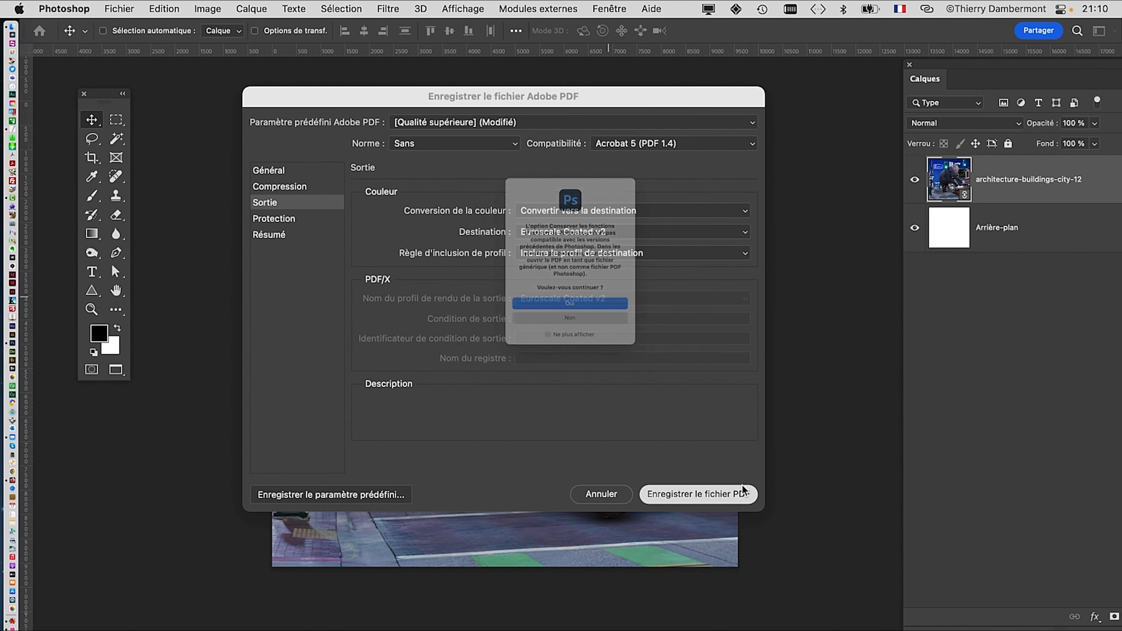
left_click(624, 330)
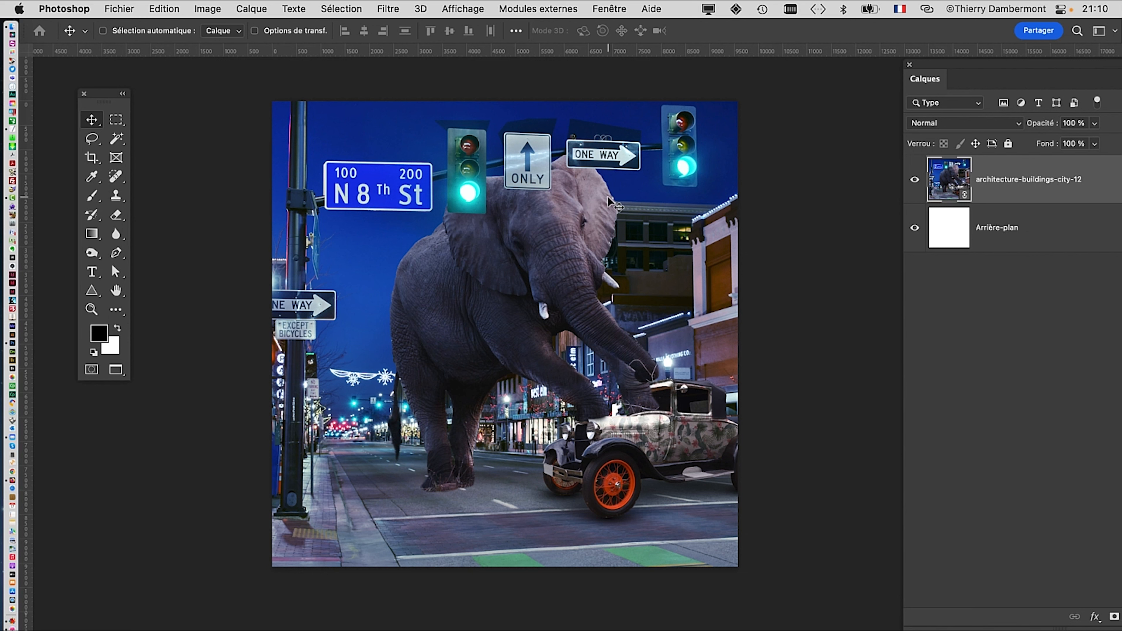
Return the document to a floating window and place it with the tools panel on the left half of the screen
key("f")
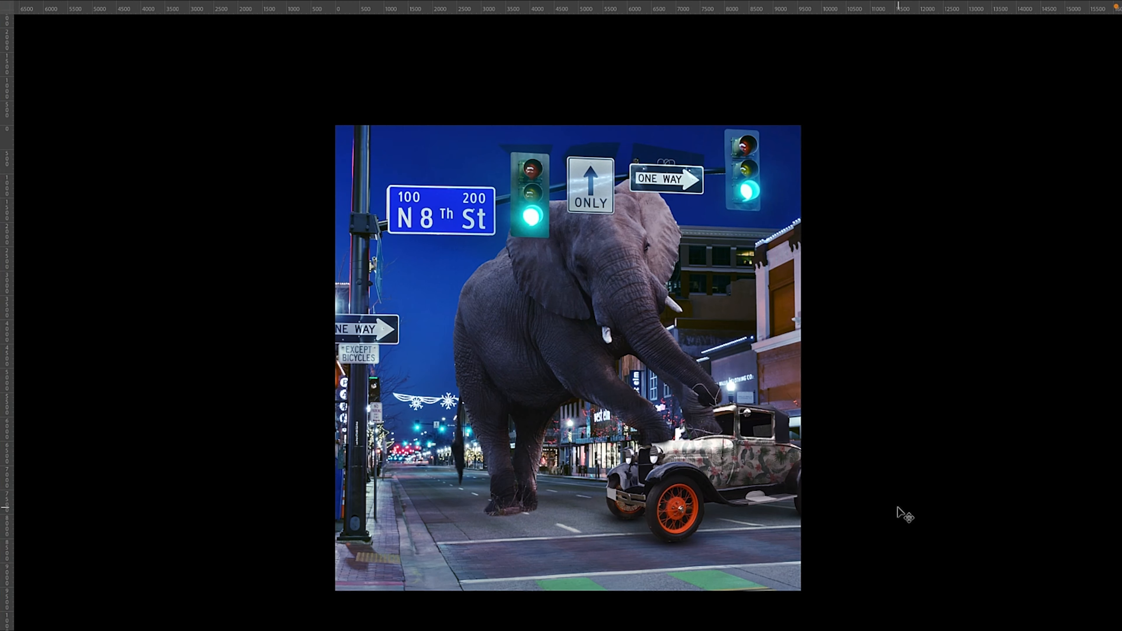
key("f")
left_click_drag(508, 62, 384, 61)
left_click_drag(111, 92, 55, 96)
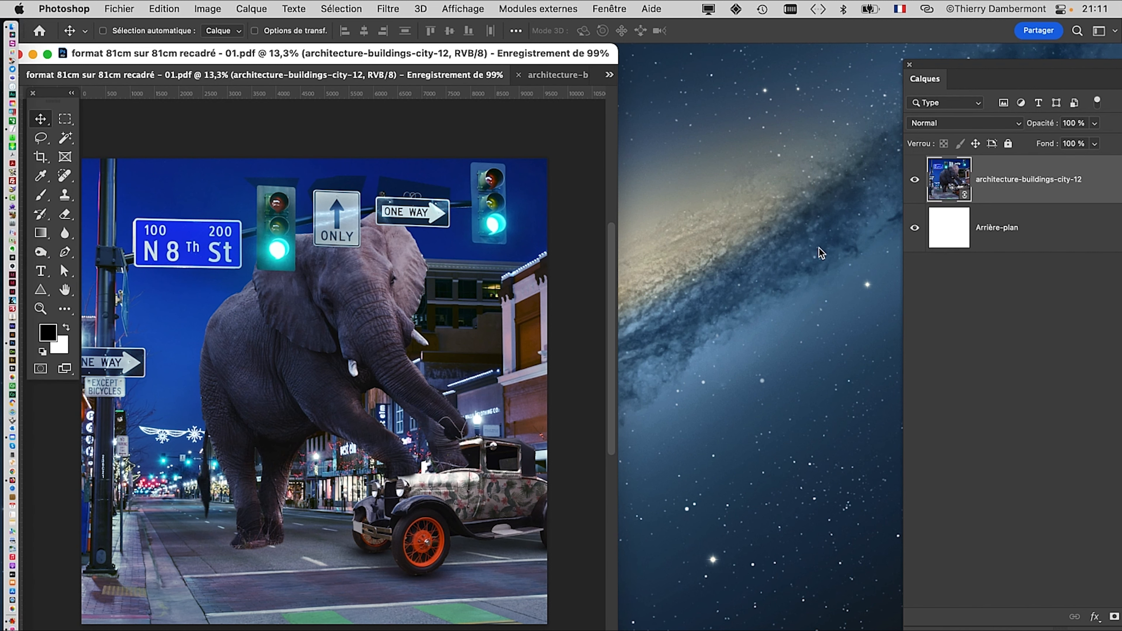
Switch to Finder and open a new window, narrowed and placed beside the Photoshop document
key("super+Tab")
left_click(409, 344)
left_click(99, 9)
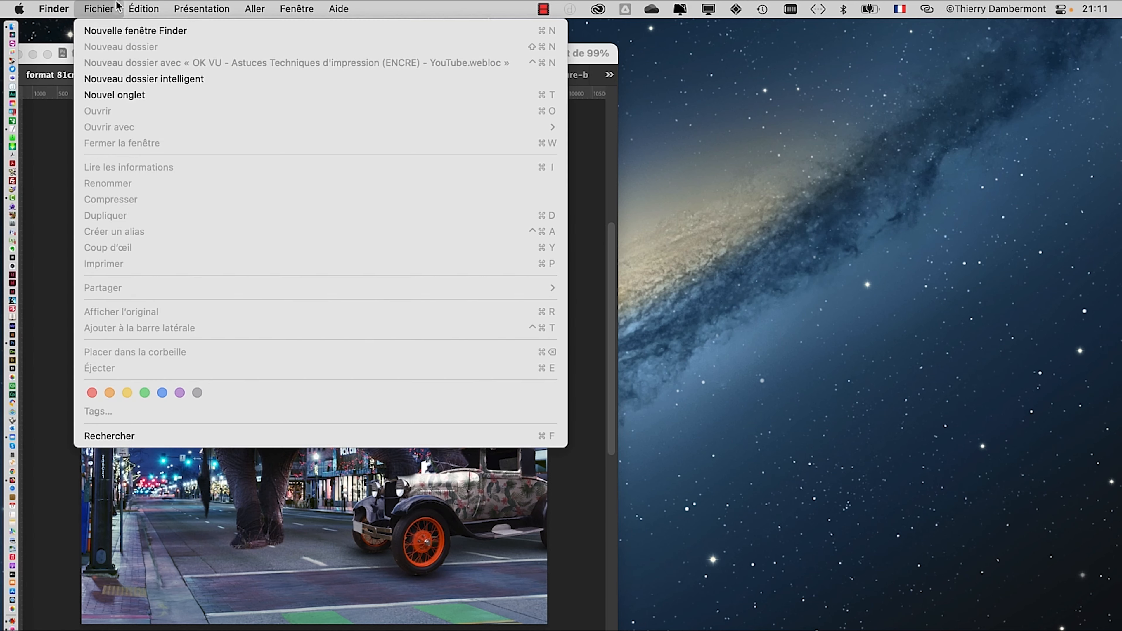
left_click(116, 30)
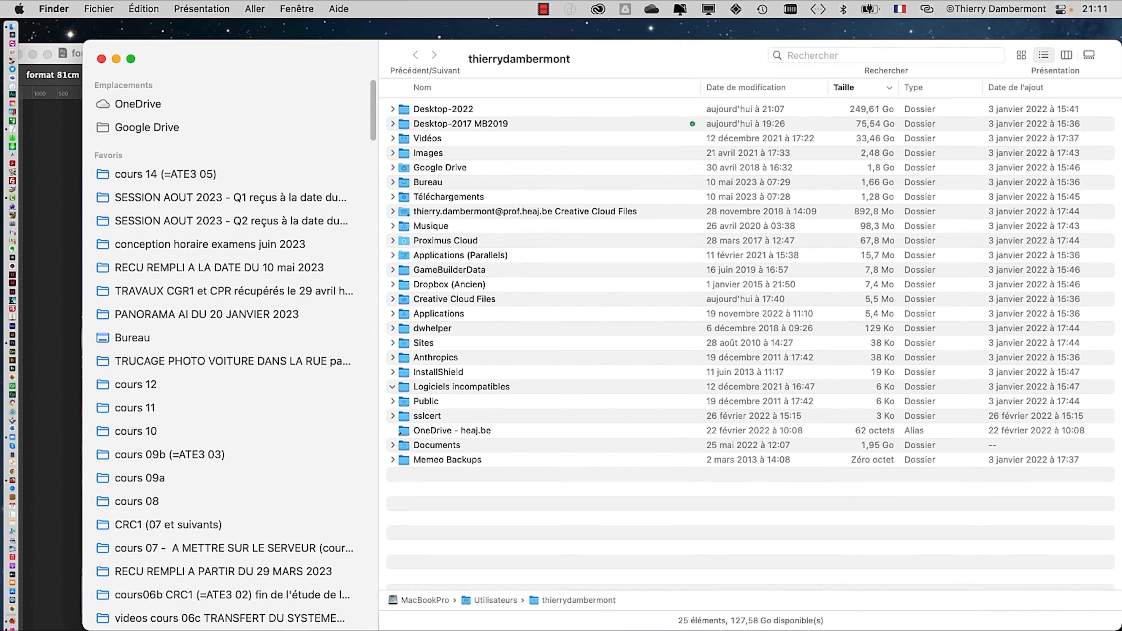
left_click_drag(1117, 627, 689, 624)
left_click_drag(283, 57, 837, 49)
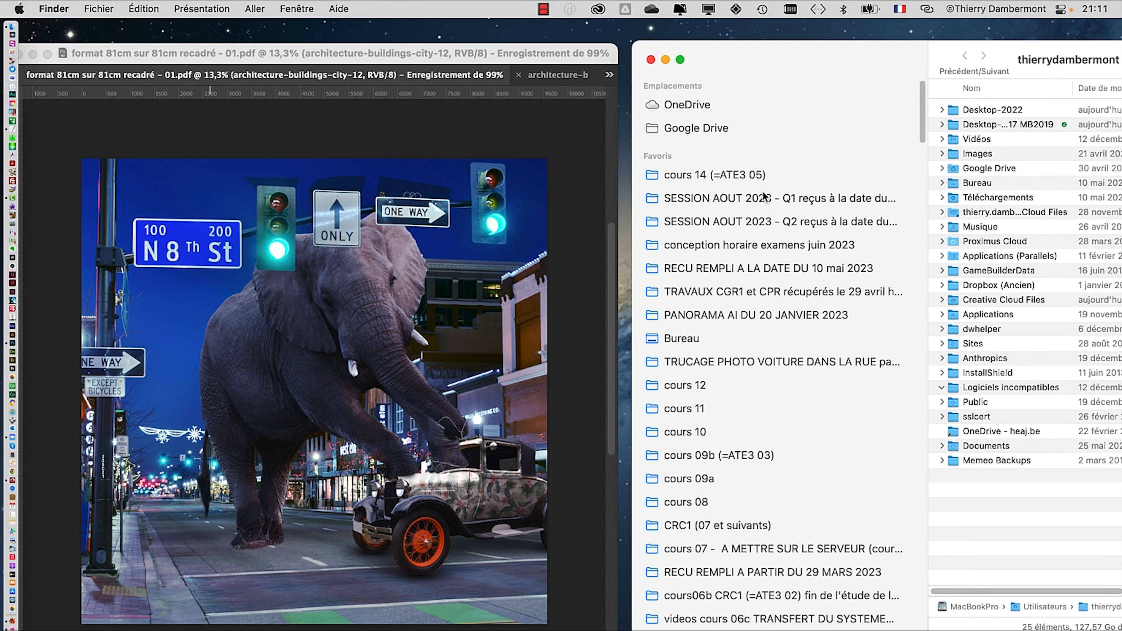
Open format 81cm sur 81cm recadré - 01.pdf from the cours 14 (=ATE3 05) folder in Acrobat
left_click(757, 175)
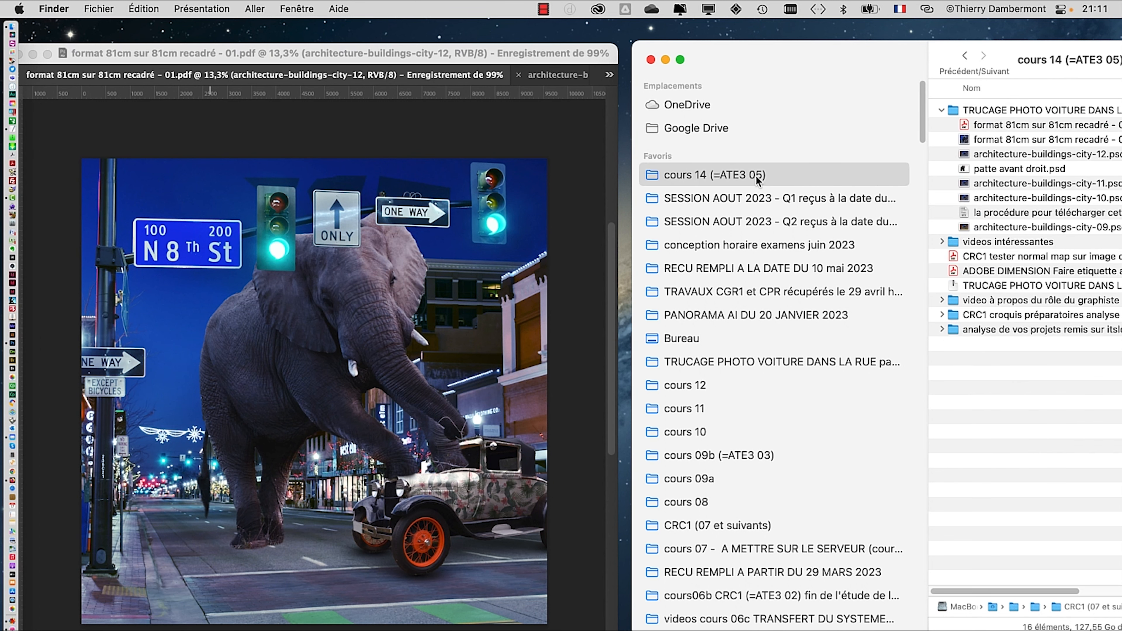
left_click_drag(876, 82, 600, 77)
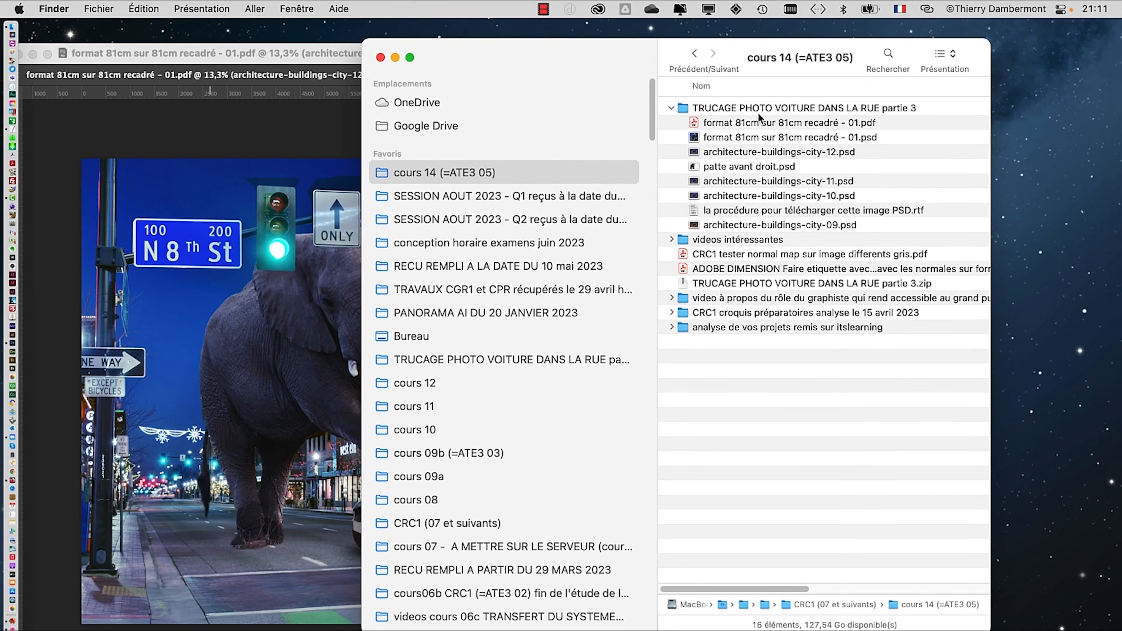
left_click(756, 121)
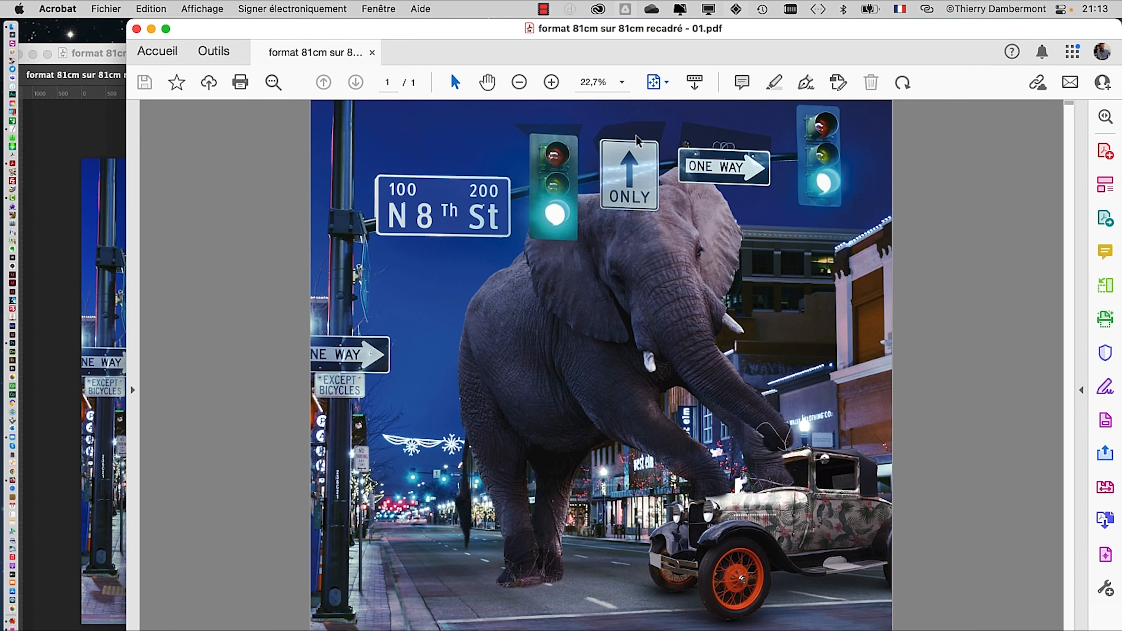
Narrow the Acrobat window showing the exported PDF and place it on the right half of the screen
left_click_drag(473, 44, 401, 44)
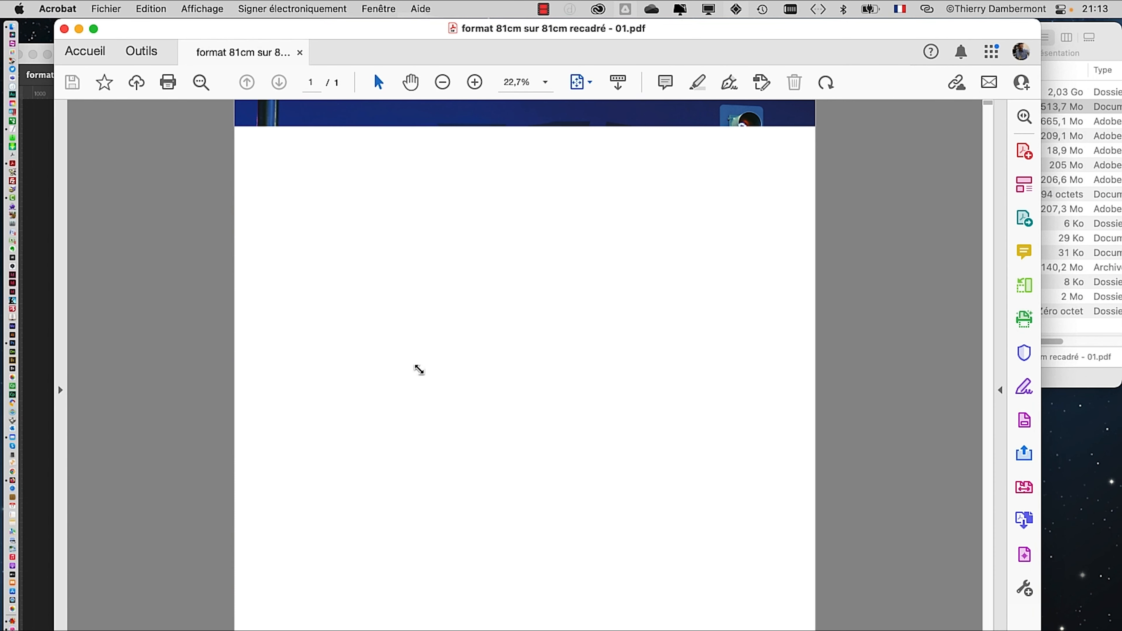
double_click(165, 25)
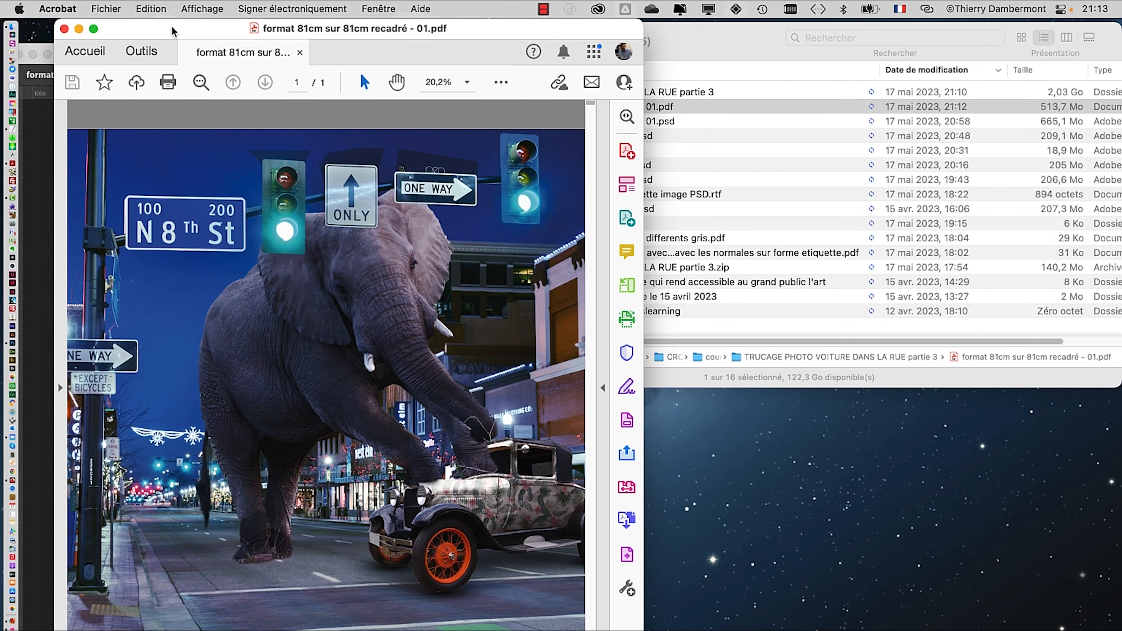
left_click_drag(168, 30, 699, 30)
Switch back to Photoshop, hide the layers panel and enlarge the RGB document to 14.7% for comparison with the PDF
key("super+Tab")
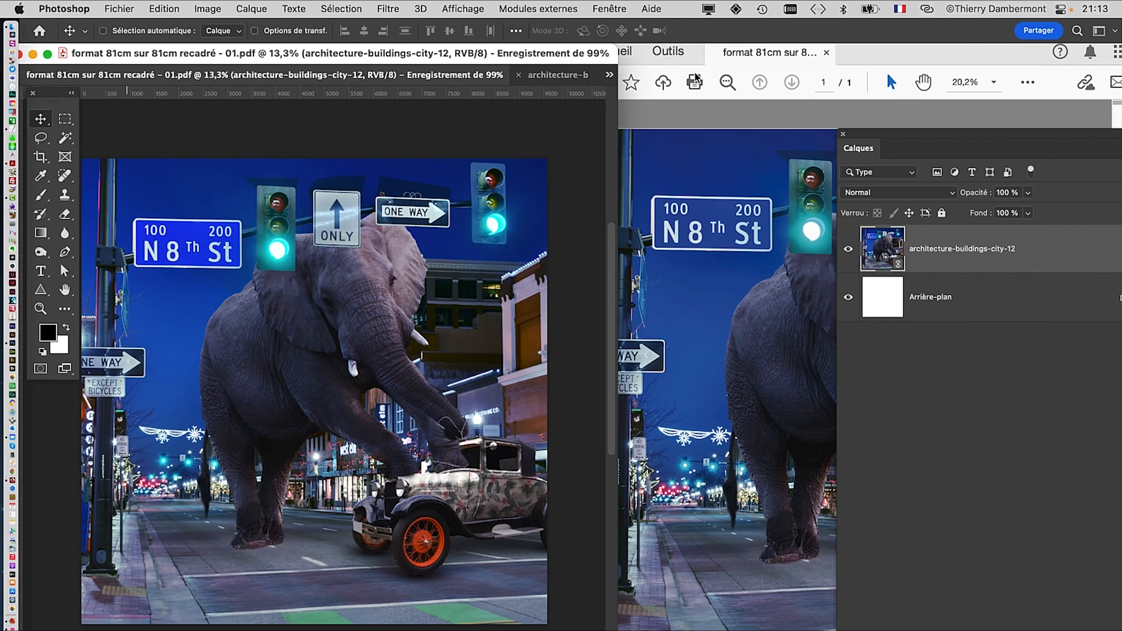
left_click(843, 134)
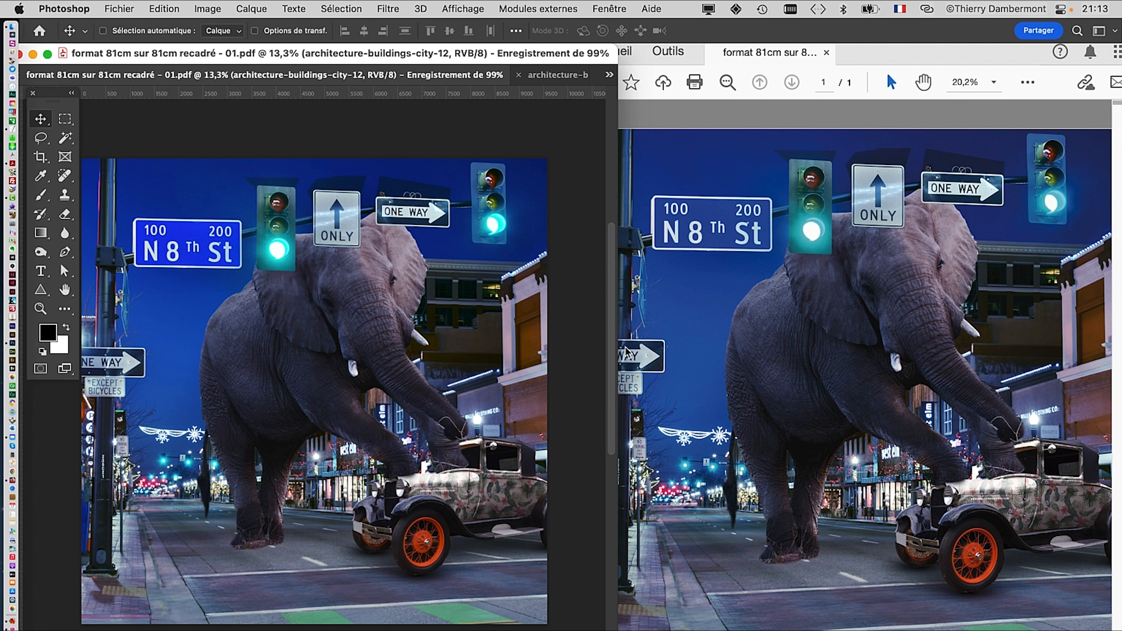
scroll(170, 309, "up", 5)
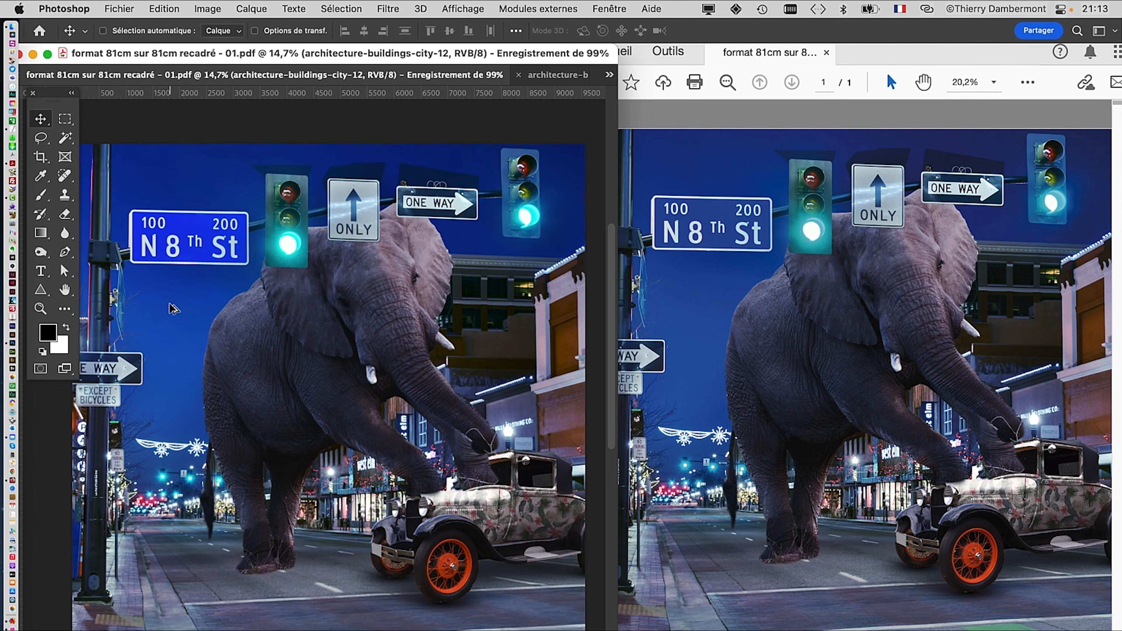